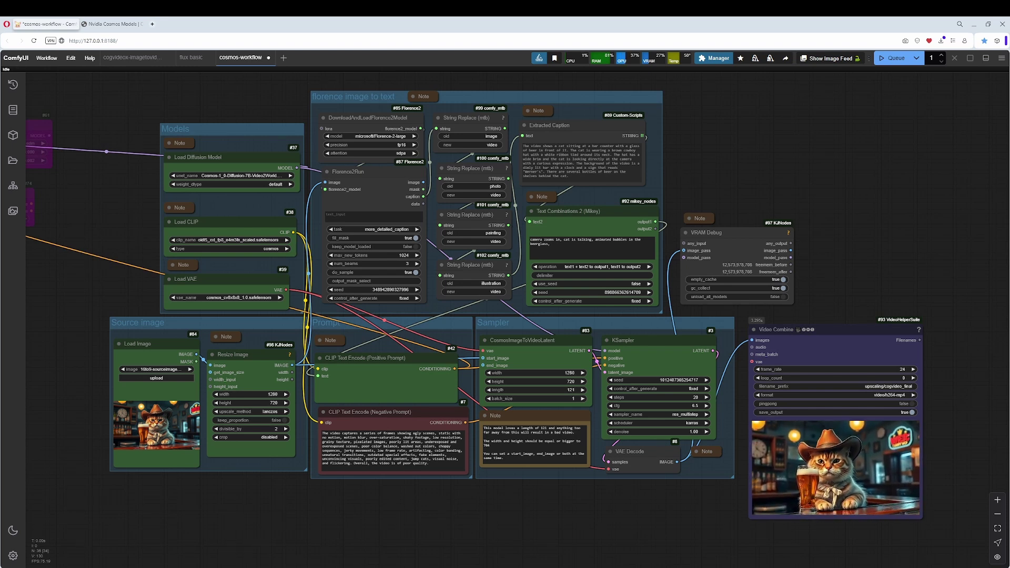
Step: Look over the Nvidia Cosmos models example page and select its address
left_click(112, 24)
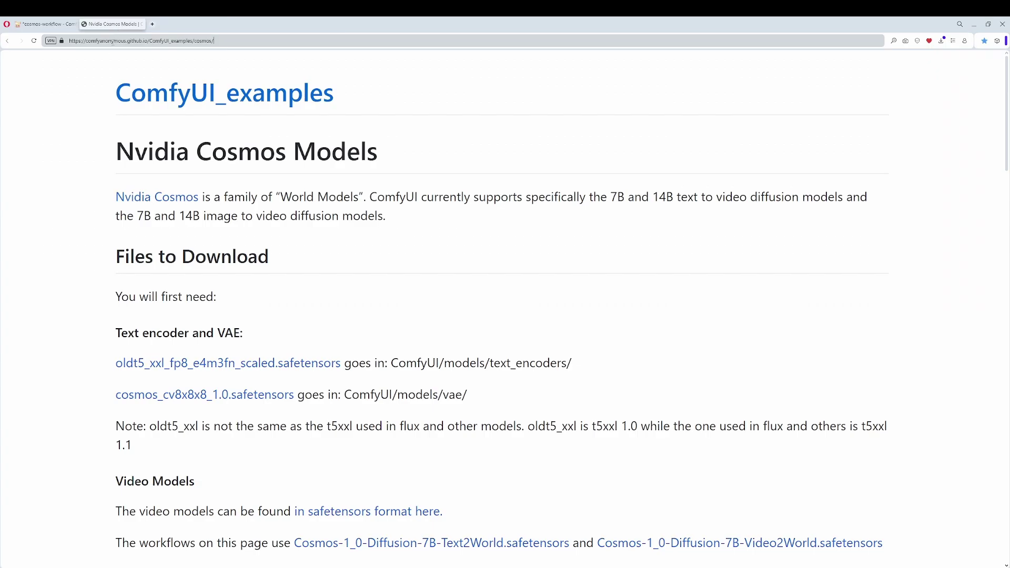
left_click_drag(230, 39, 65, 41)
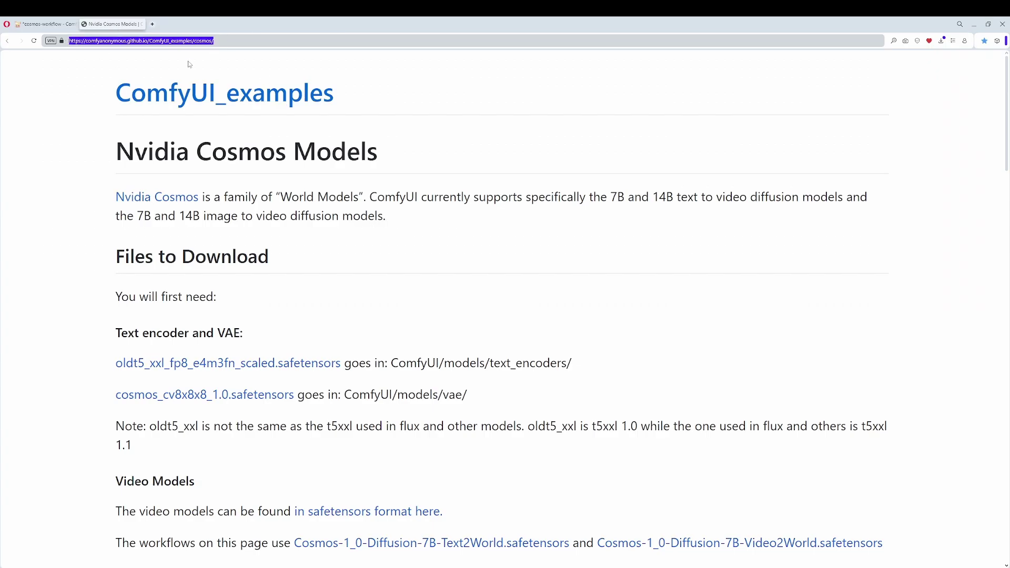
left_click(45, 24)
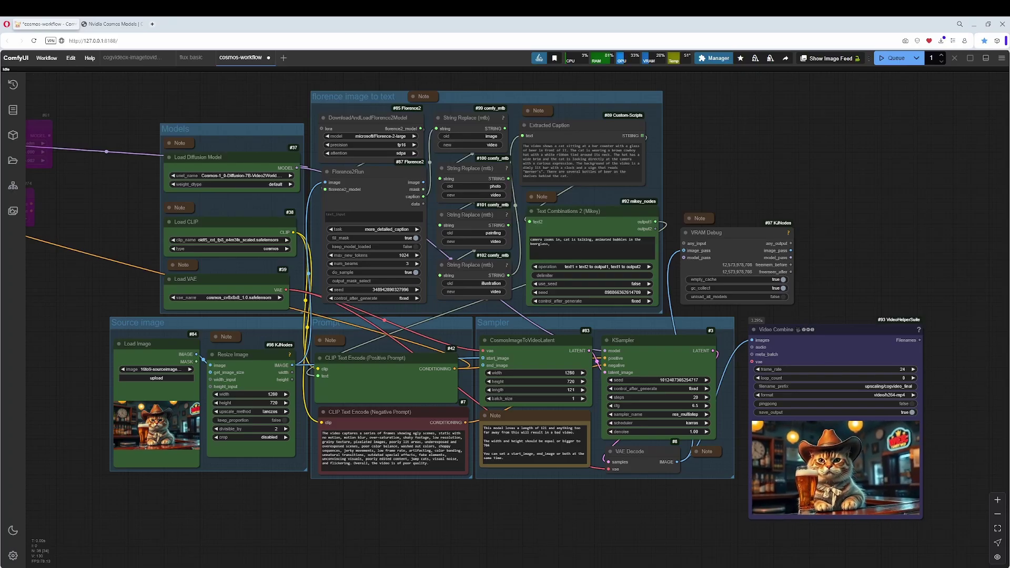
Step: Review the text2 prompt in the Text Combinations 2 node
scroll(211, 463, "up", 4)
left_click_drag(248, 470, 321, 447)
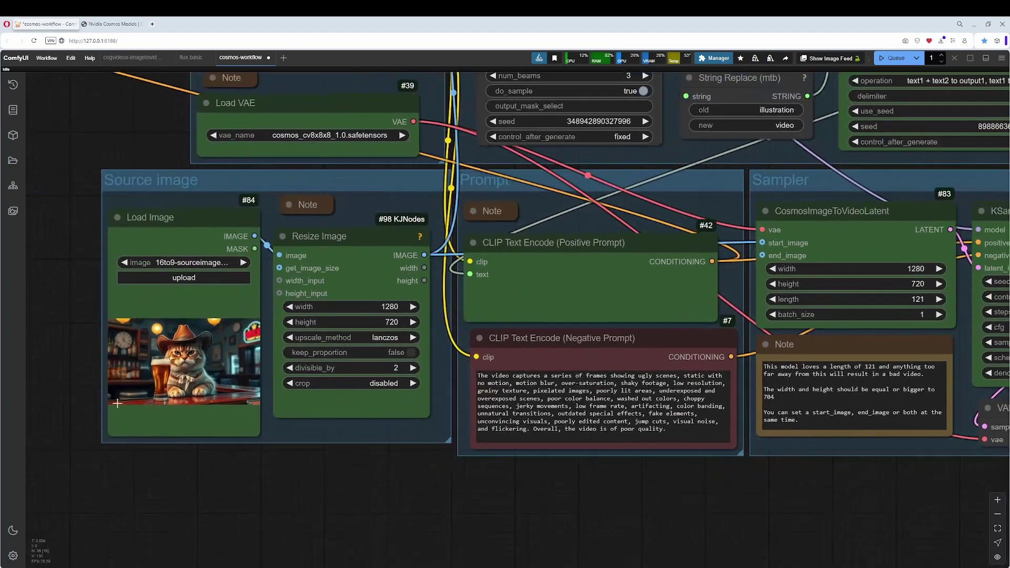
scroll(442, 448, "down", 2)
scroll(398, 464, "down", 2)
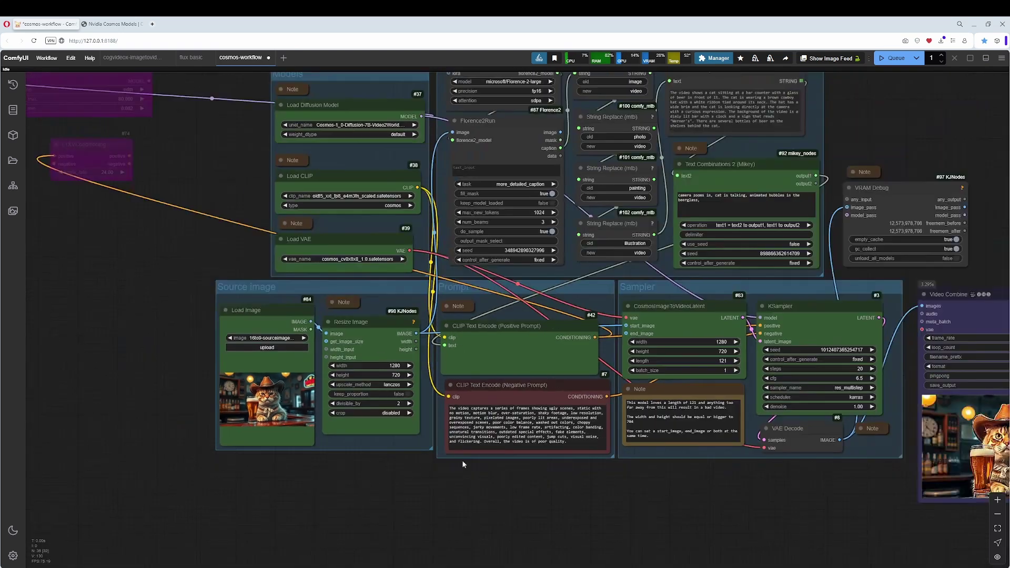
scroll(461, 273, "up", 1)
left_click_drag(454, 269, 462, 282)
left_click(462, 281)
key("ctrl+a")
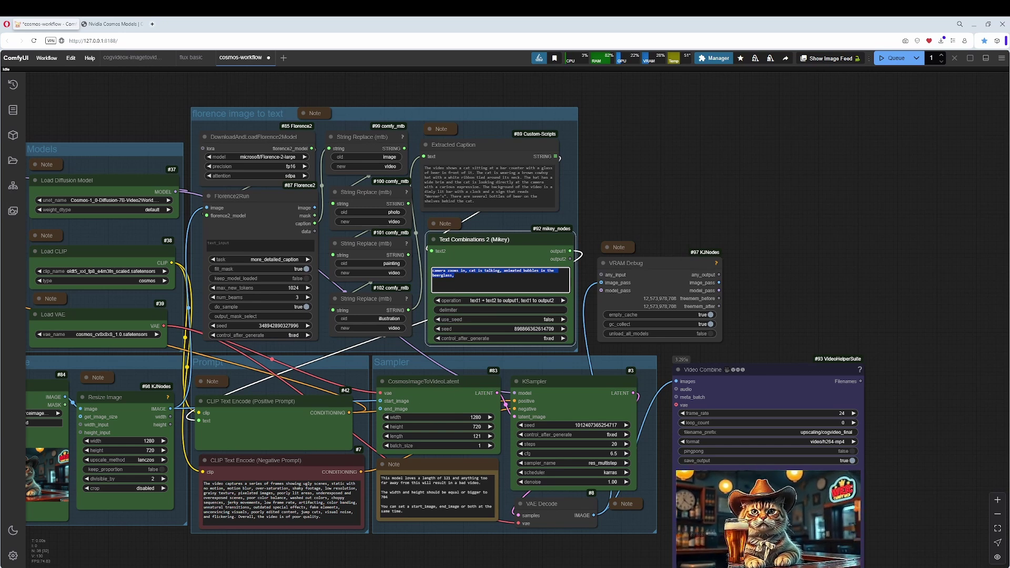
left_click_drag(122, 529, 267, 469)
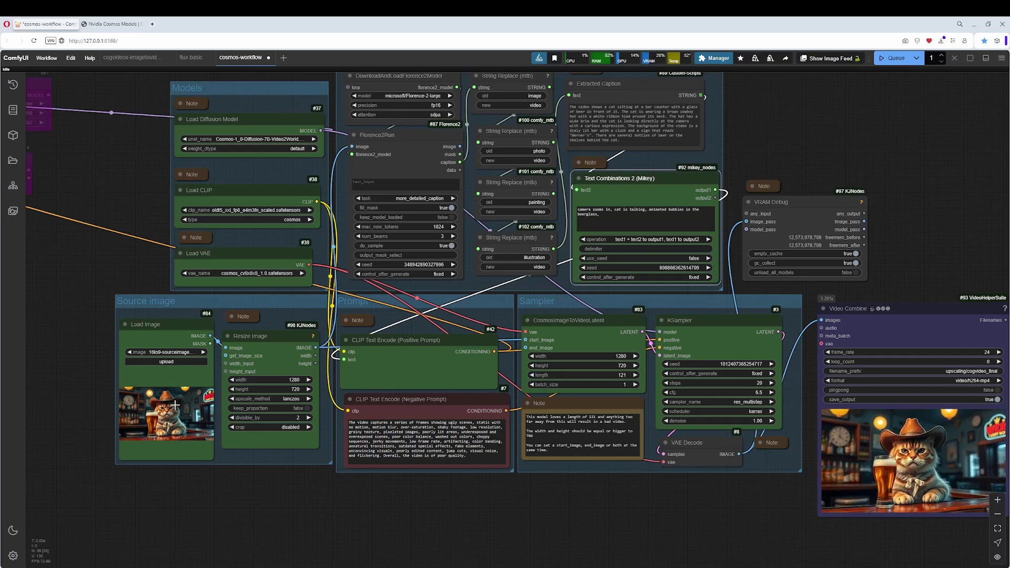
left_click(606, 216)
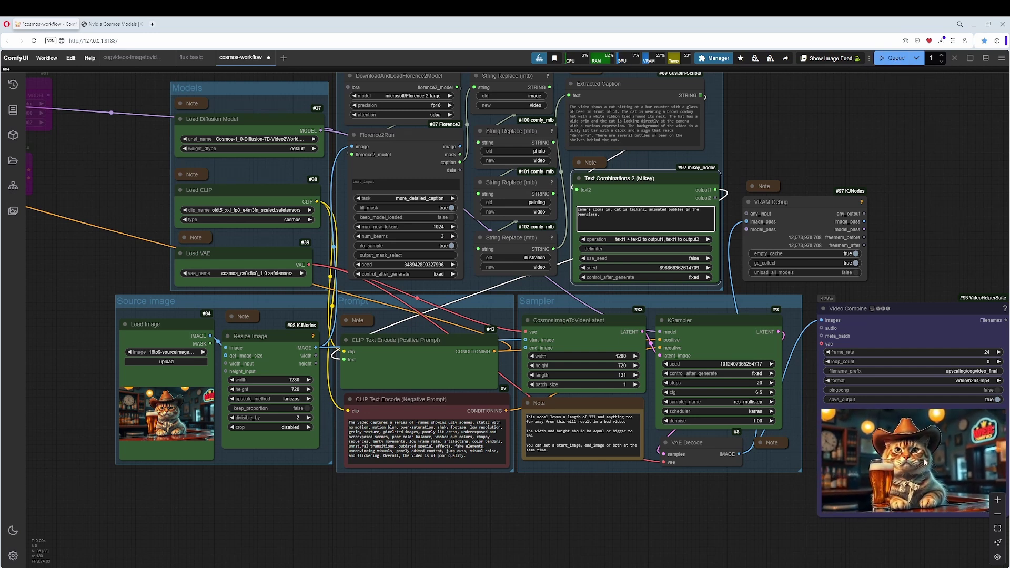
left_click(986, 509)
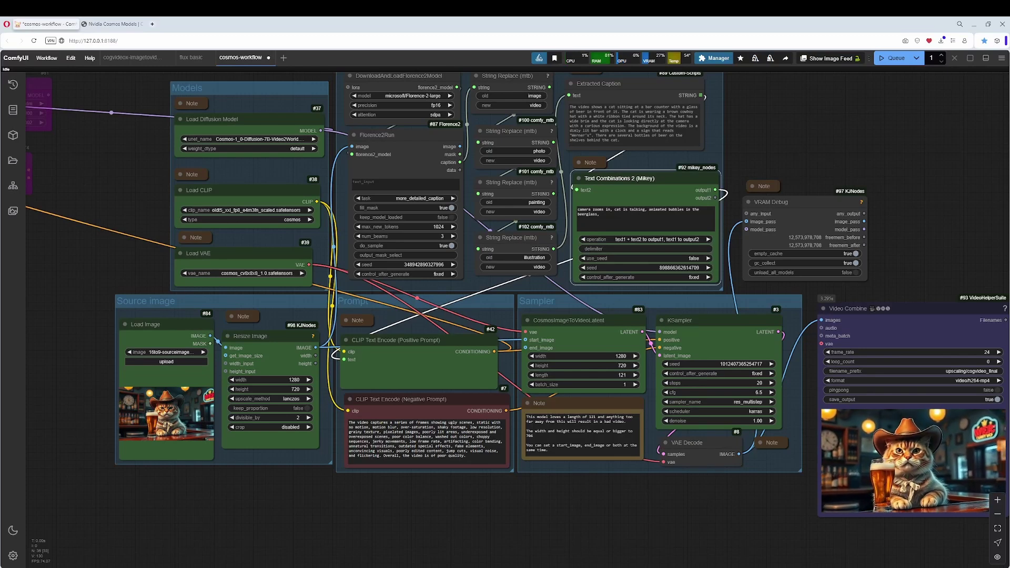
Step: Check for missing custom nodes in the ComfyUI Manager
left_click(715, 58)
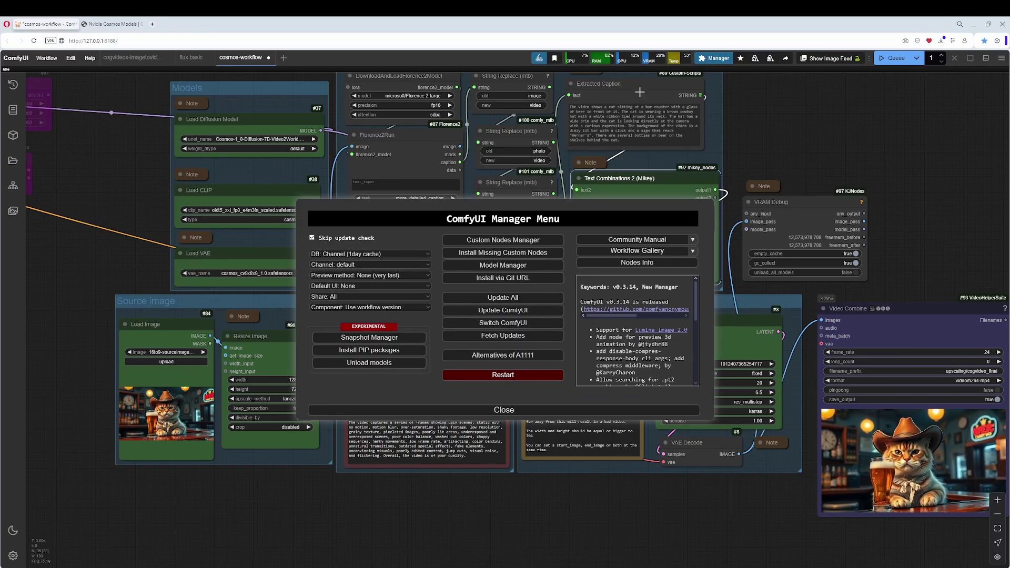
left_click(505, 257)
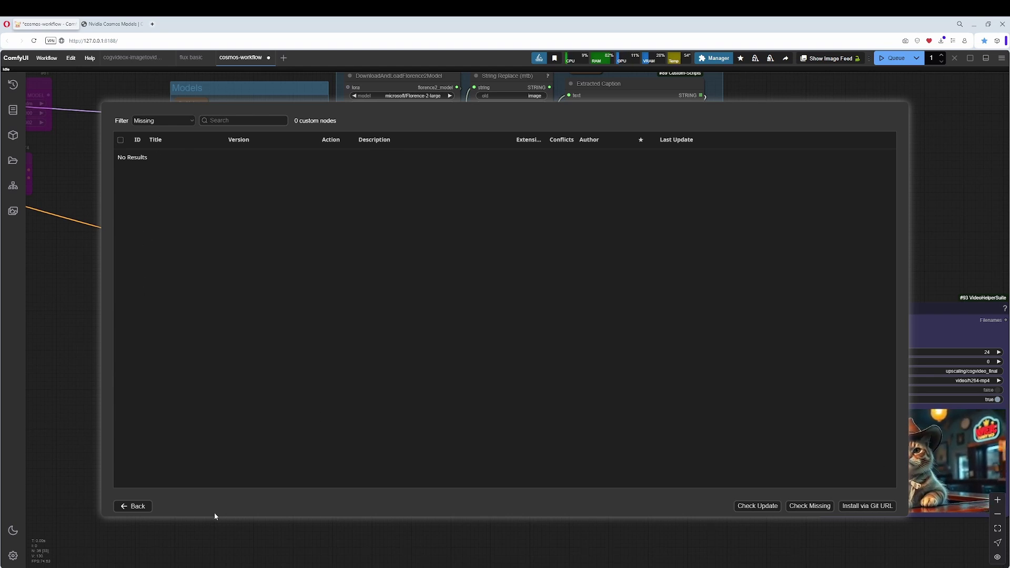
left_click(132, 506)
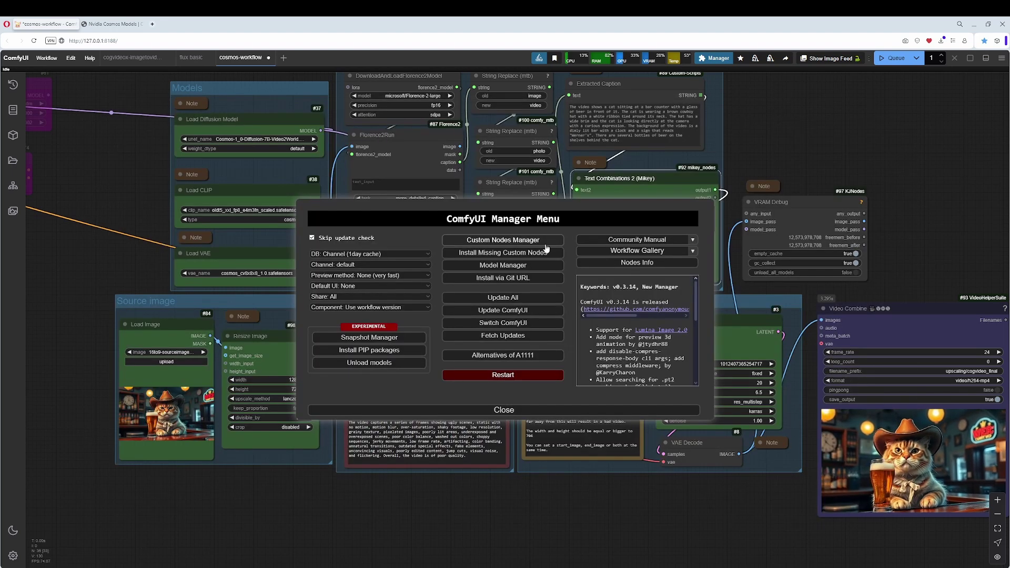
left_click(506, 410)
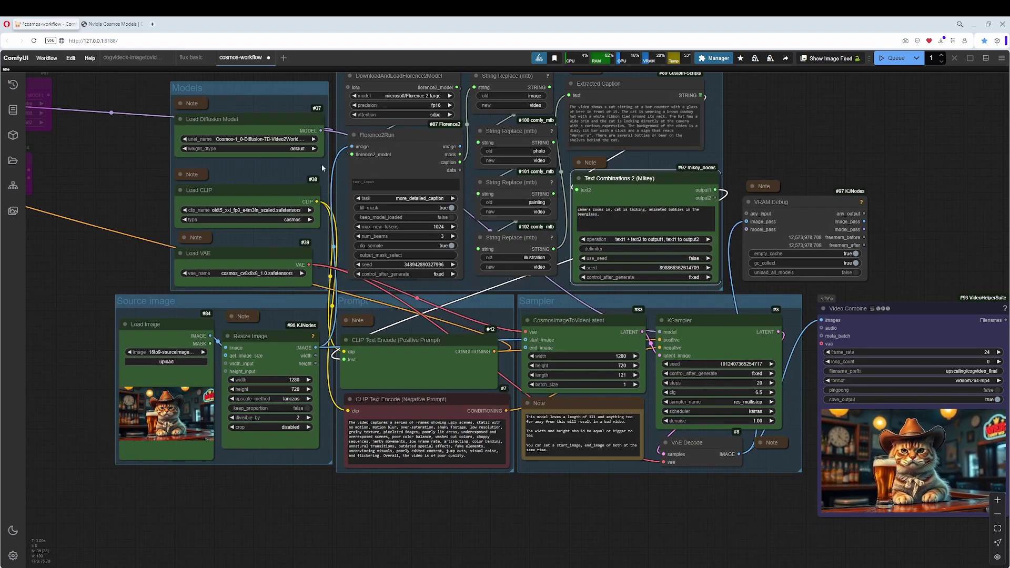
Step: Read the Models note and select its download link and diffusion_models folder path
left_click(245, 87)
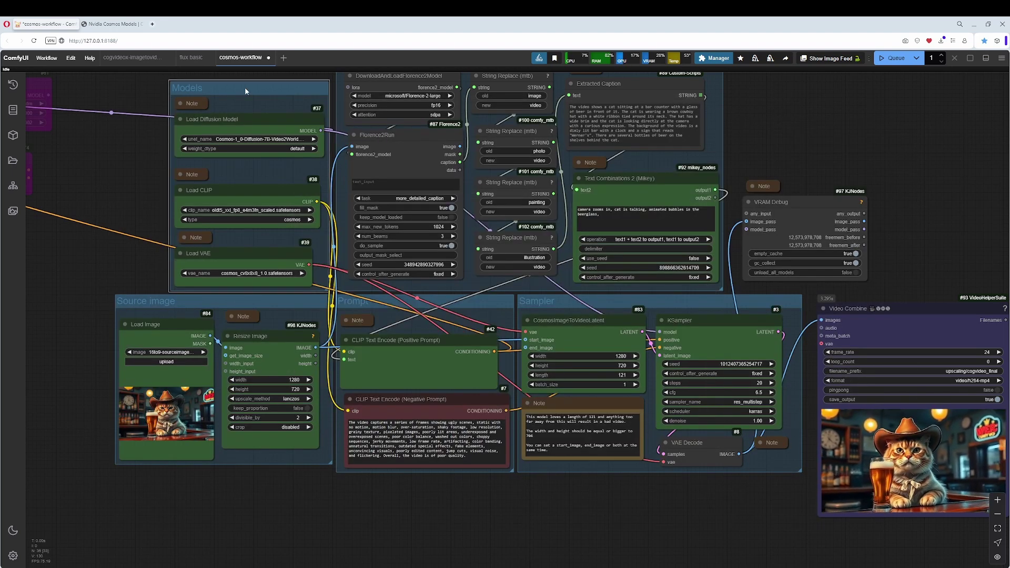
left_click(180, 103)
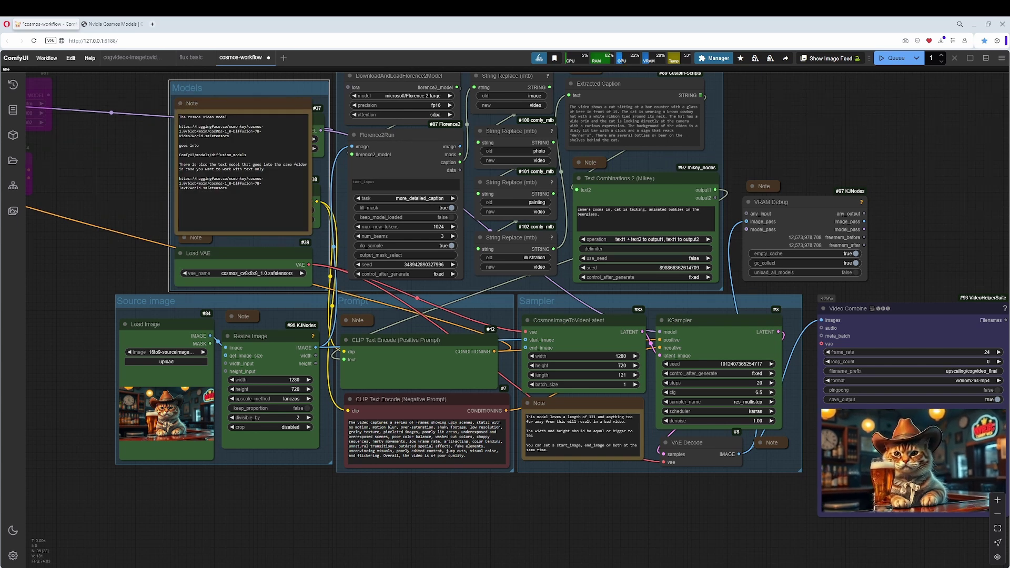
triple_click(244, 139)
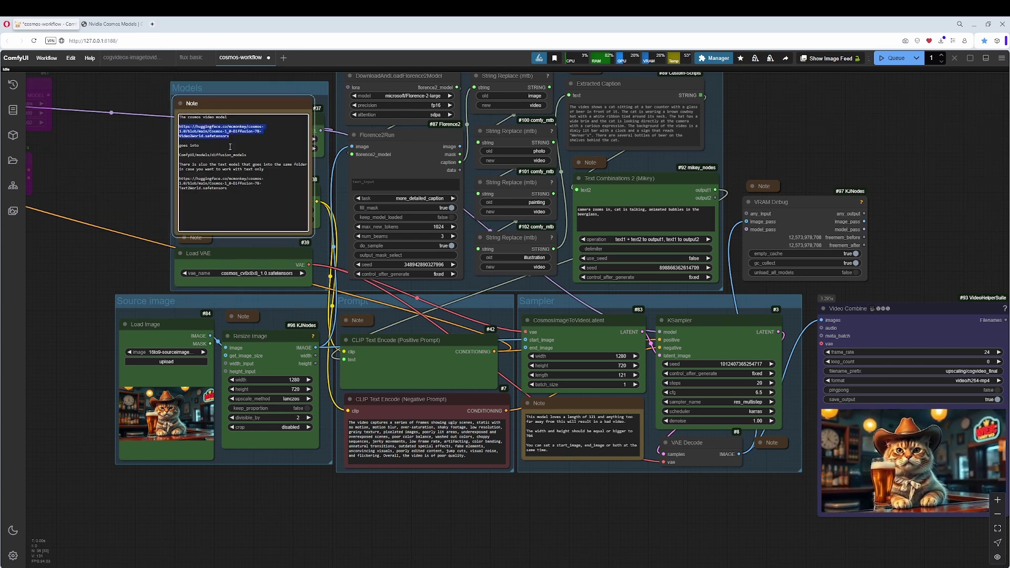
left_click_drag(247, 157, 179, 156)
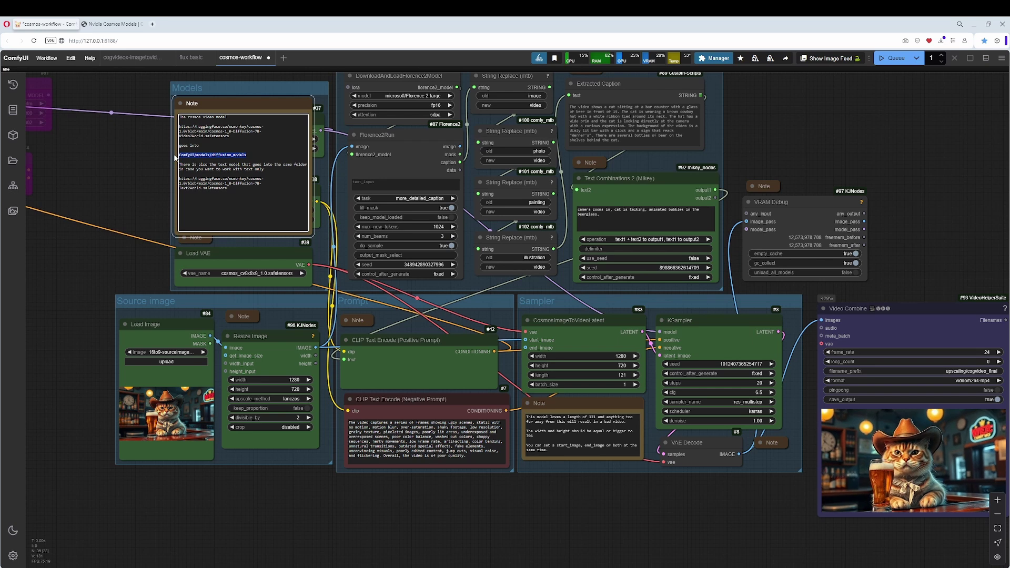
left_click(181, 103)
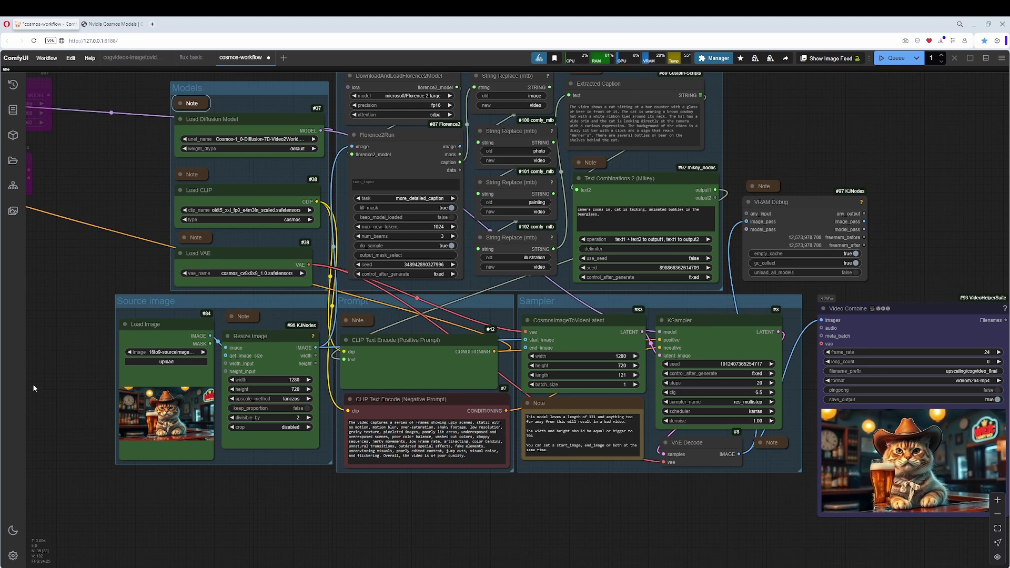
Step: Inspect the Load Image, Load Diffusion Model, Text Combinations 2, CosmosImageToVideoLatent and Resize Image nodes
left_click(167, 416)
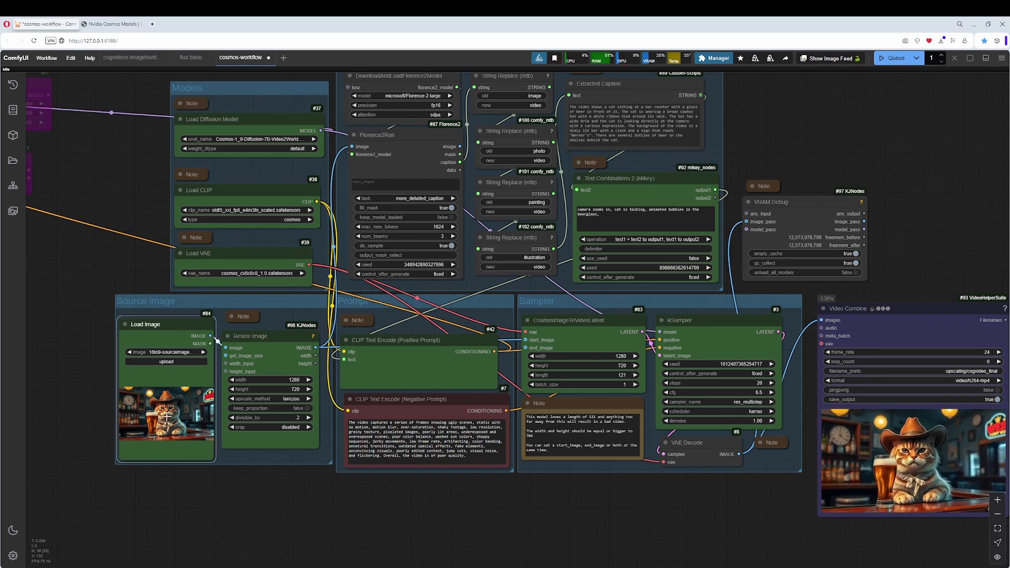
left_click(267, 124)
left_click(640, 197)
left_click(576, 319)
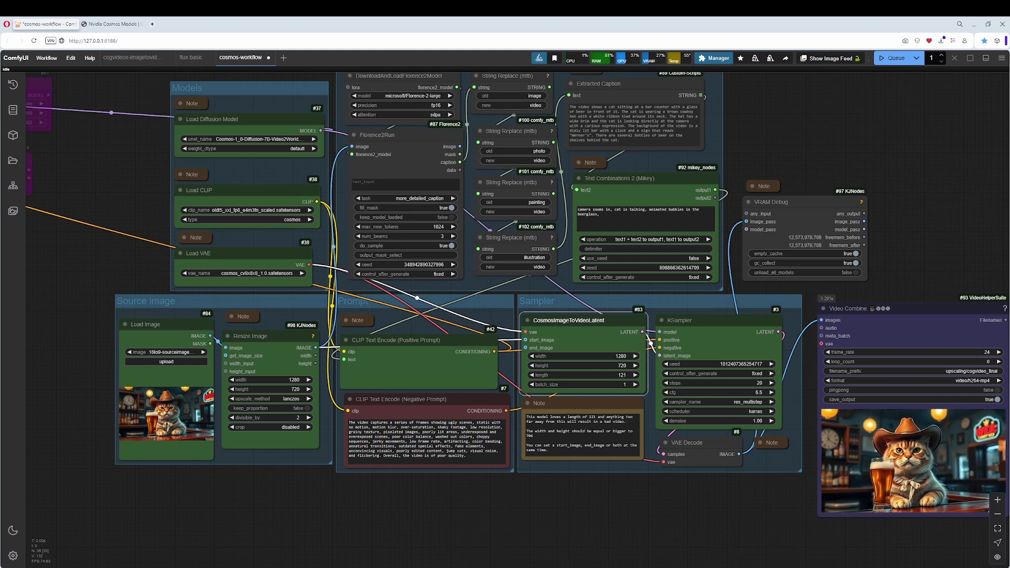
left_click(264, 337)
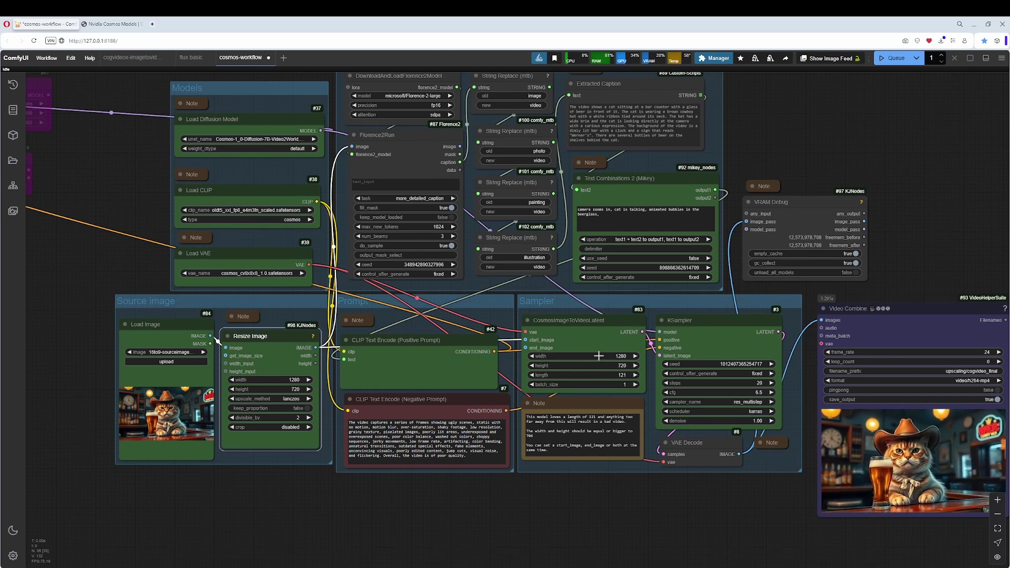
Step: Bypass the Resize Image node, then re-enable it
right_click(266, 339)
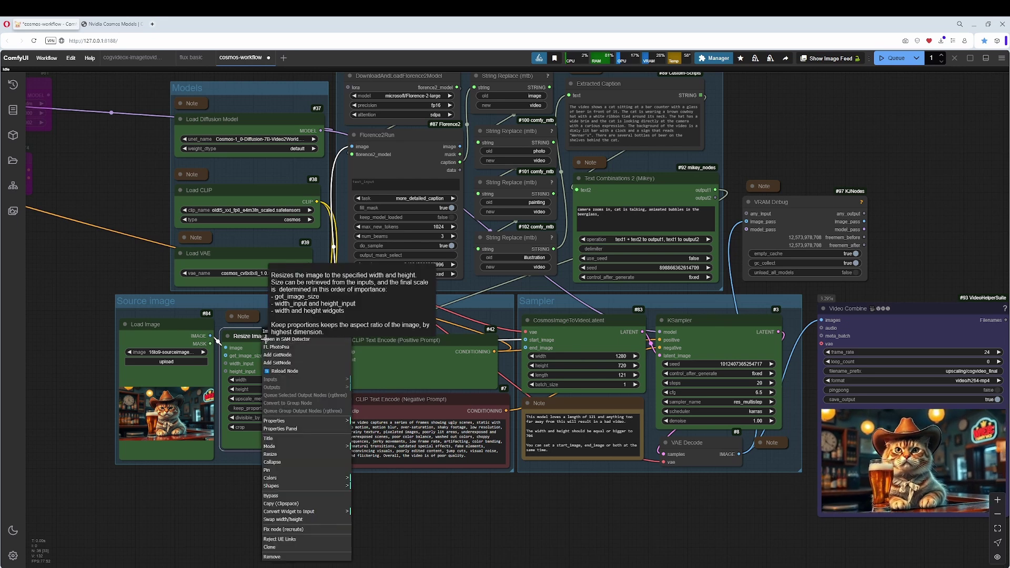
left_click(289, 501)
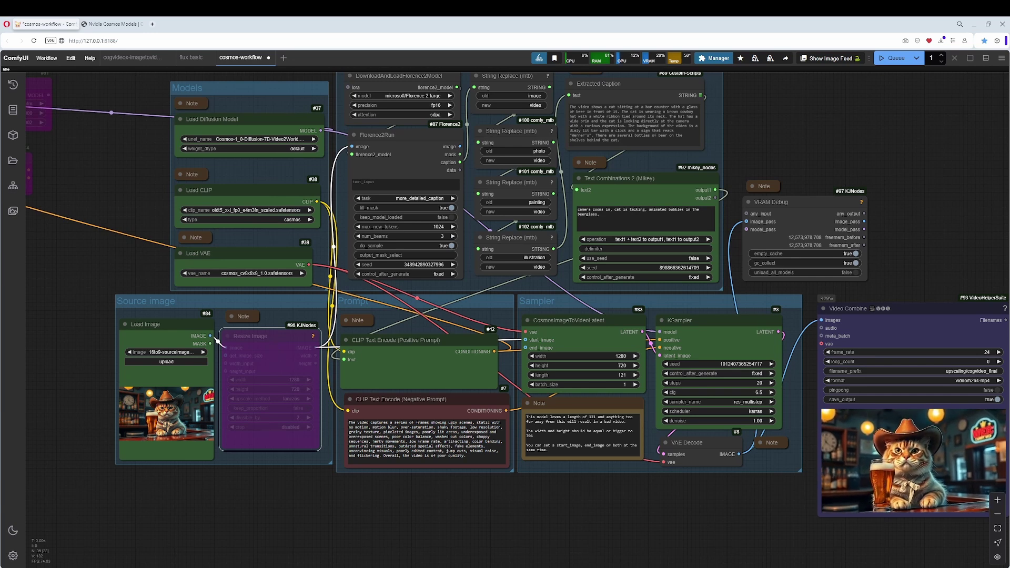
right_click(264, 339)
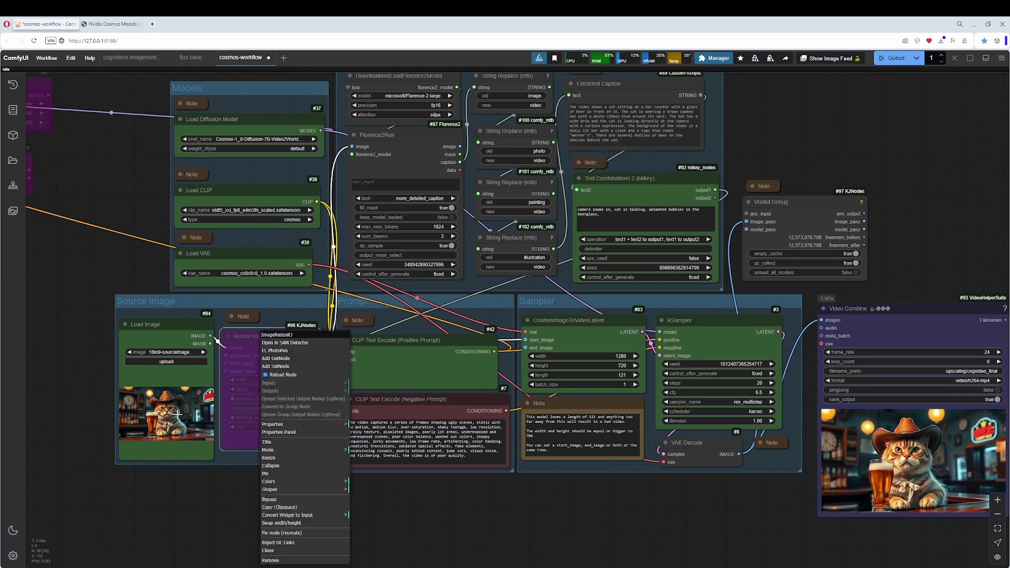
left_click(298, 499)
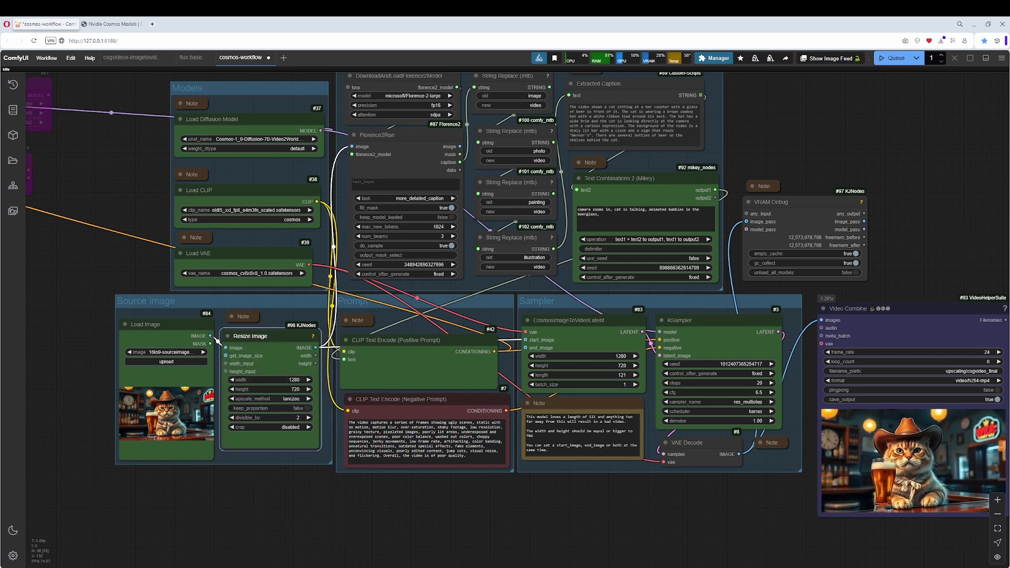
left_click_drag(627, 125, 568, 195)
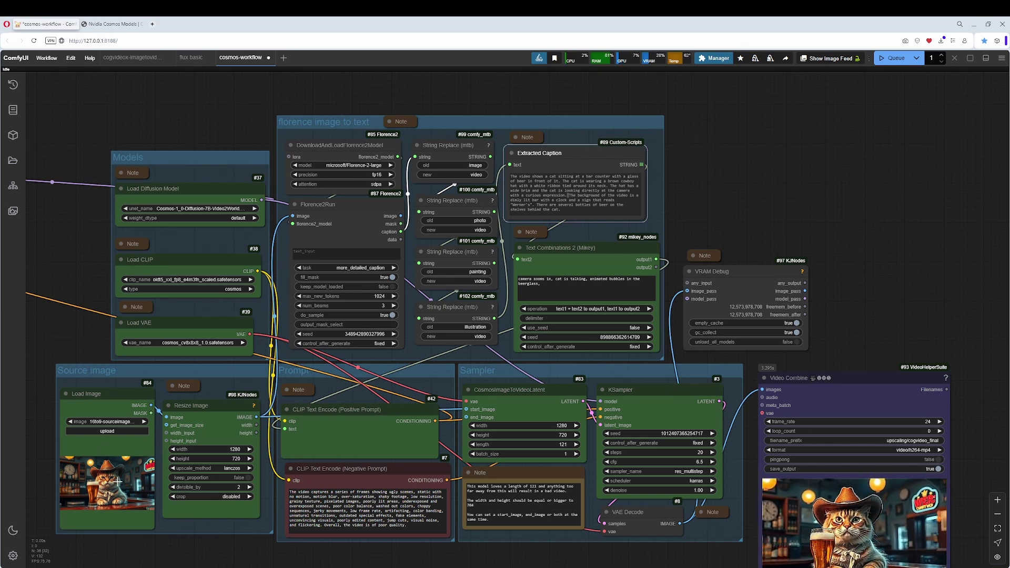
Step: Select the Extracted Caption text and the chain of String Replace nodes
left_click(592, 194)
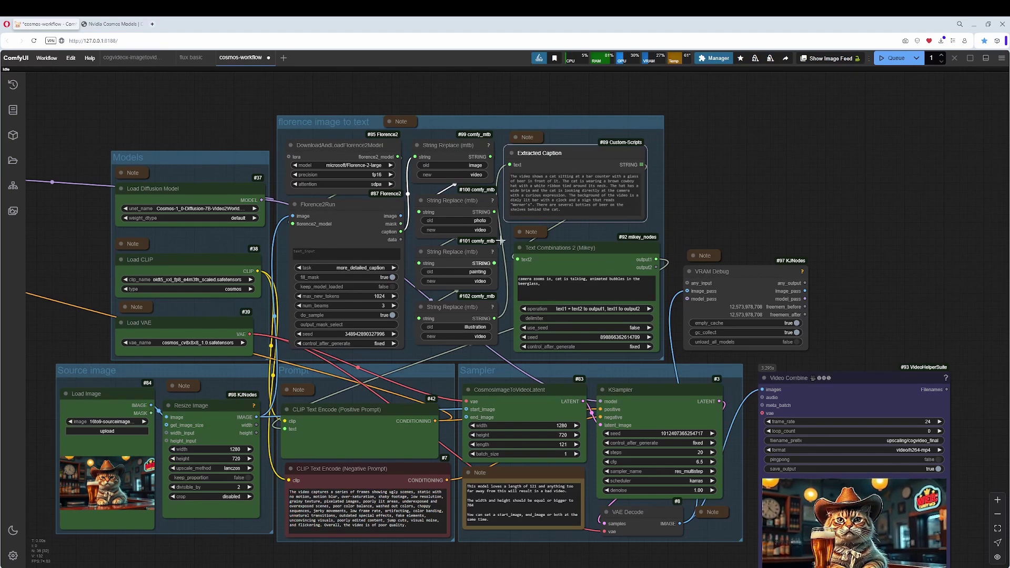
mouse_move(422, 109)
left_mouse_down()
mouse_move(431, 158)
mouse_move(410, 94)
left_mouse_up()
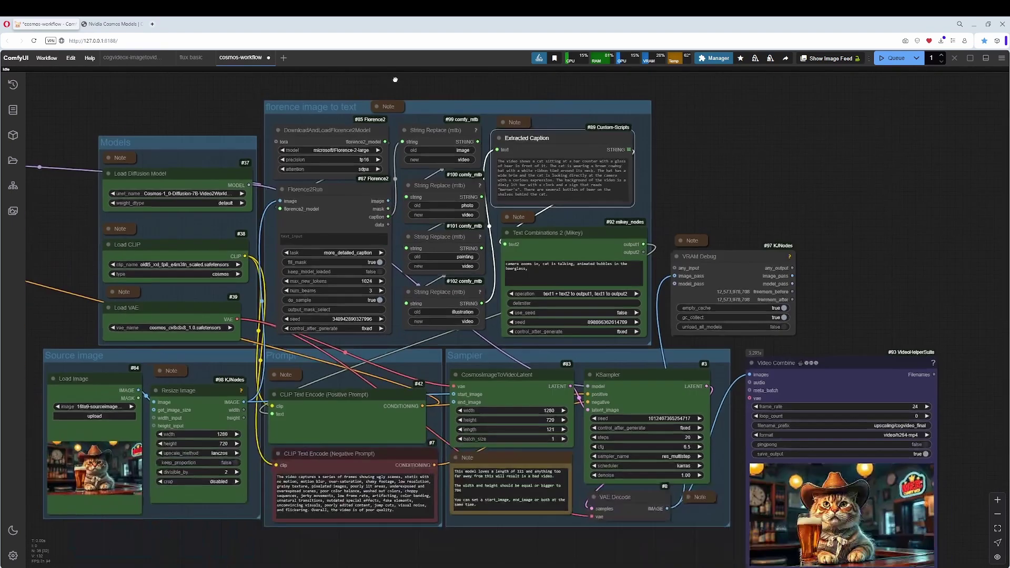
left_click(436, 147)
left_click(442, 187, "shift")
left_click(436, 236, "shift")
left_click(437, 297, "shift")
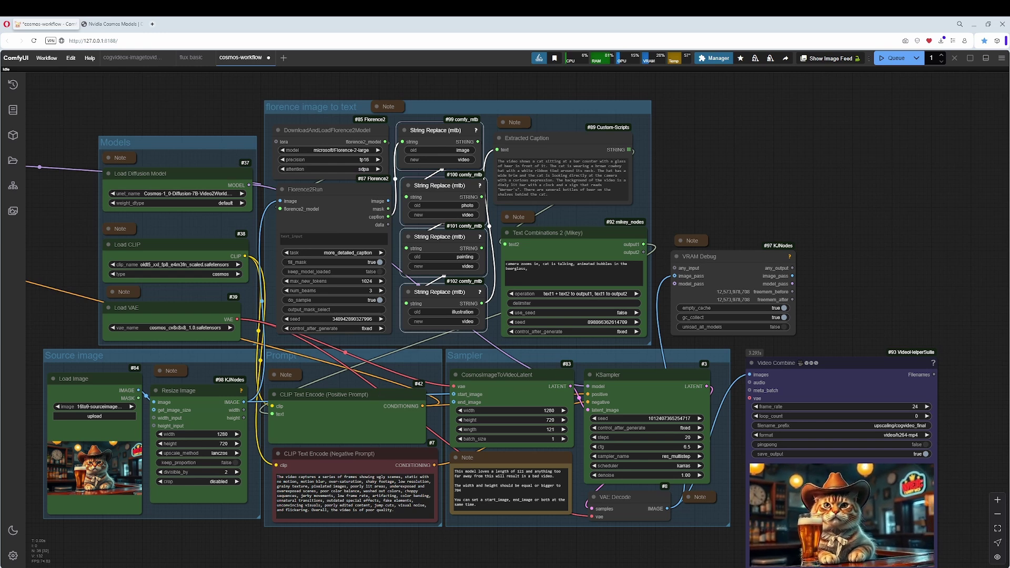
Step: Convert the positive CLIP Text Encode's text input into a text box widget
left_click_drag(302, 106, 311, 99)
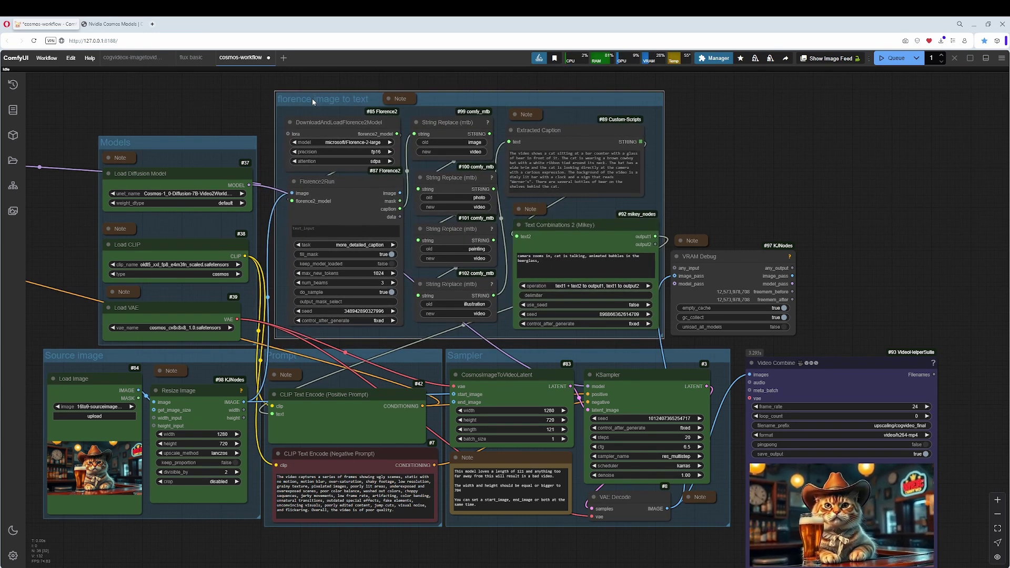
left_click(339, 358)
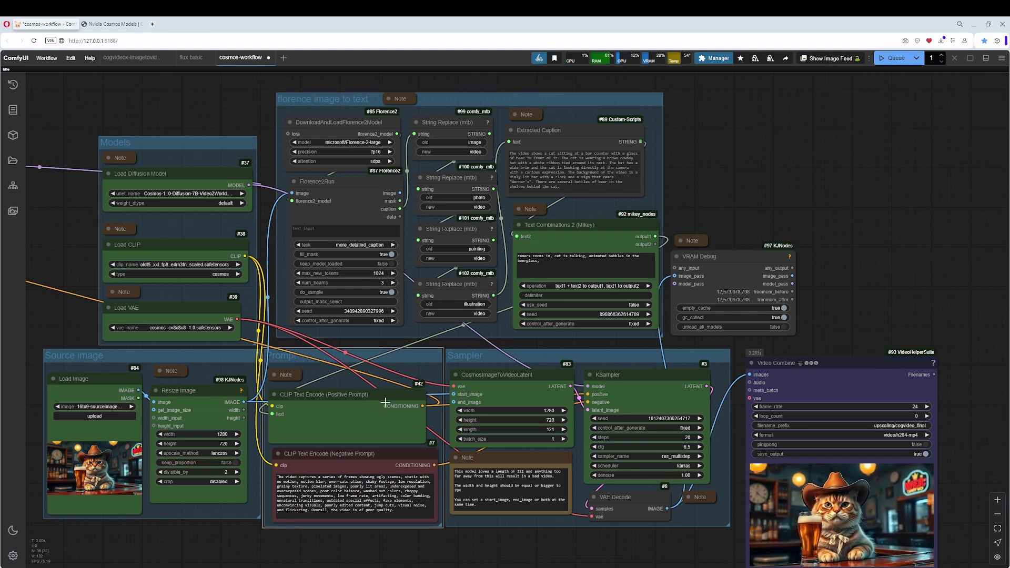
left_click(334, 398)
right_click(334, 398)
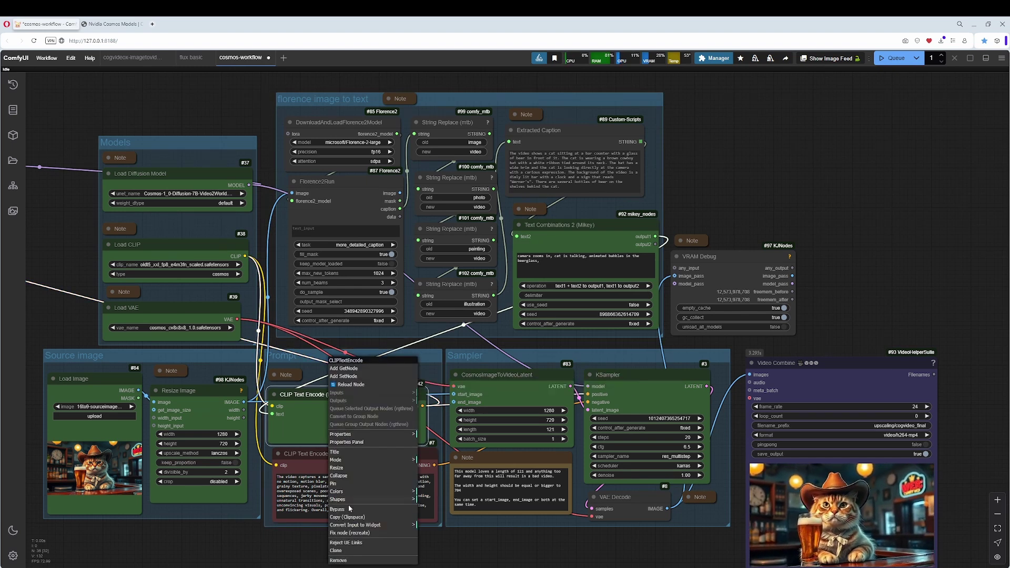
left_click(404, 525)
left_click(442, 526)
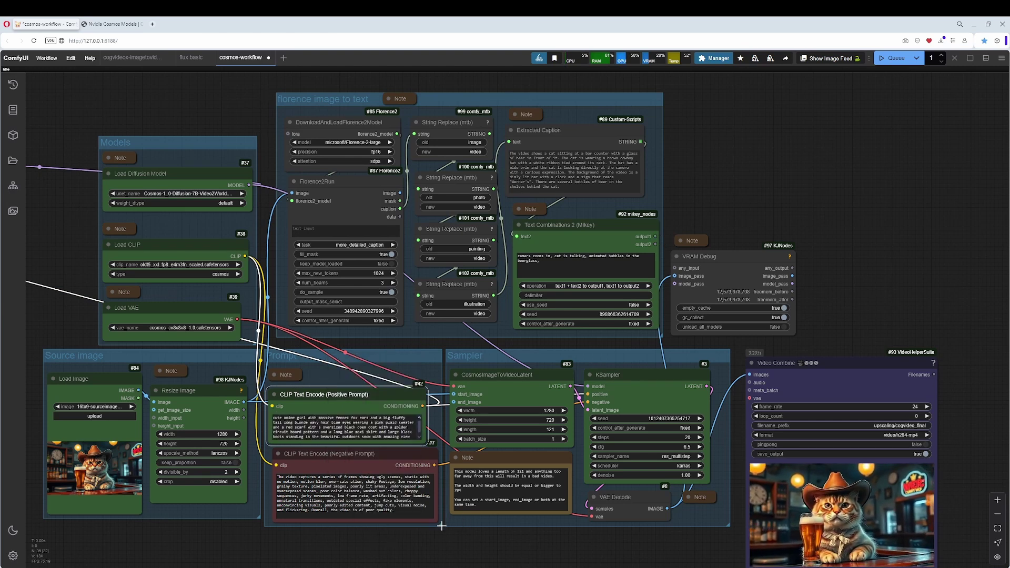
left_click(352, 427)
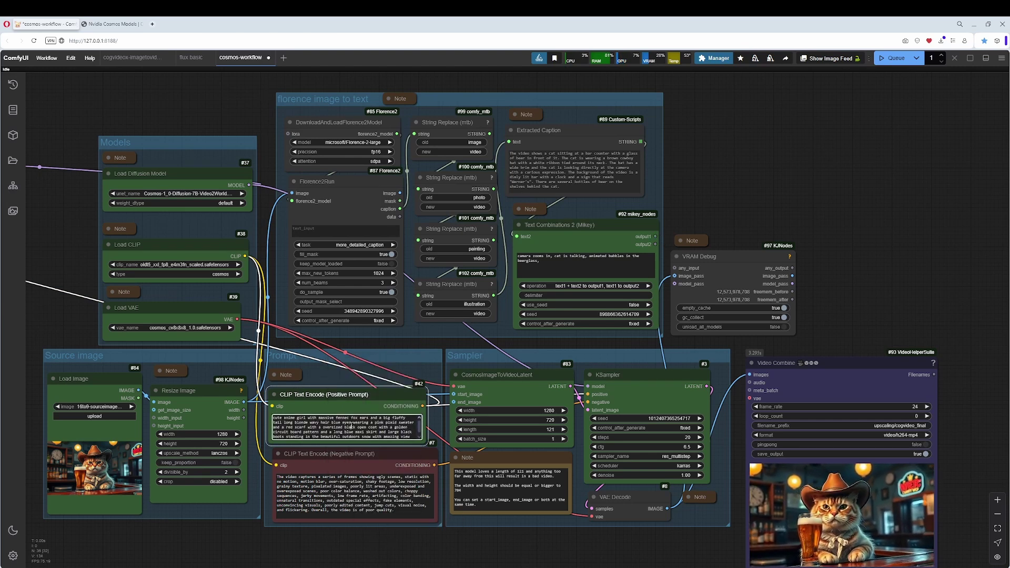
Step: Turn the positive prompt's text box back into a text input
left_click_drag(528, 103, 545, 59)
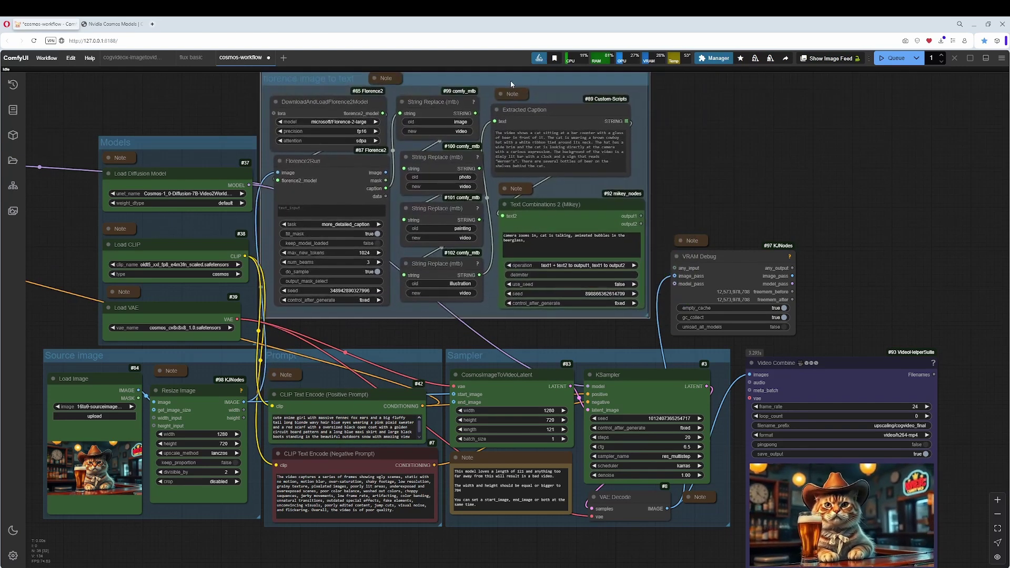
left_click_drag(509, 81, 513, 105)
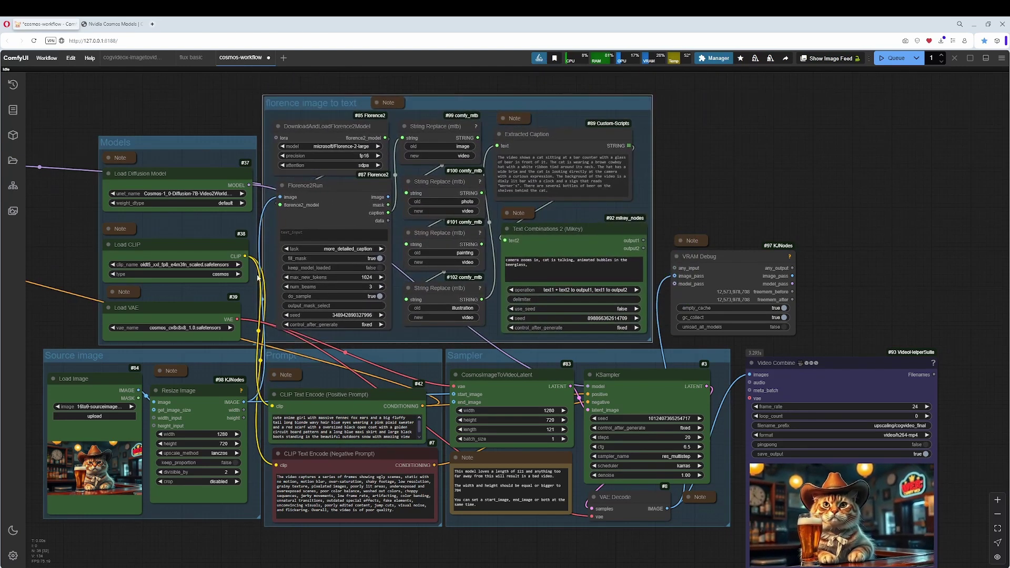
right_click(328, 399)
left_click(369, 525)
left_click(426, 527)
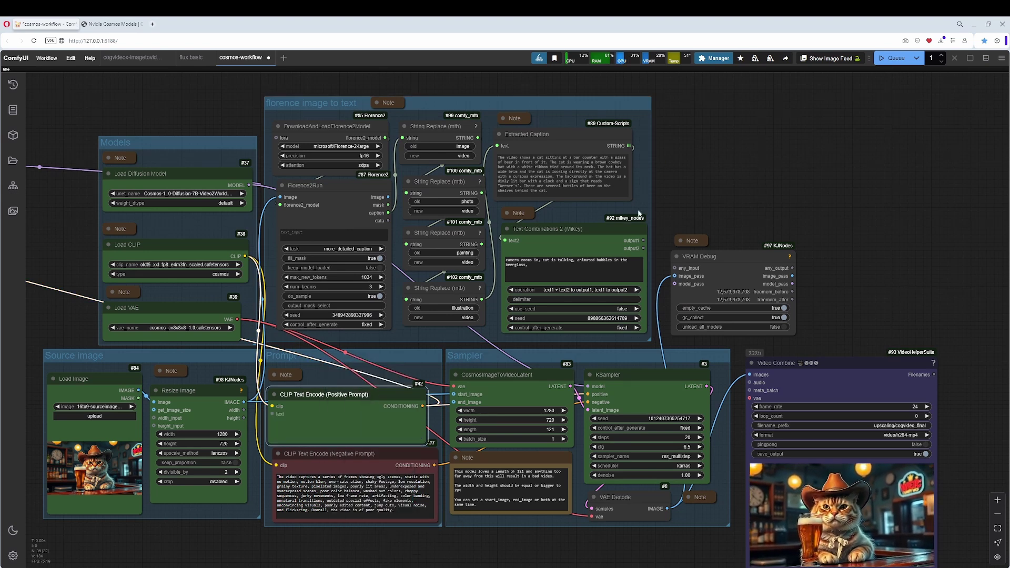
Step: Wire Text Combinations 2's output into the positive prompt's text input and reposition the node
left_click_drag(643, 241, 338, 436)
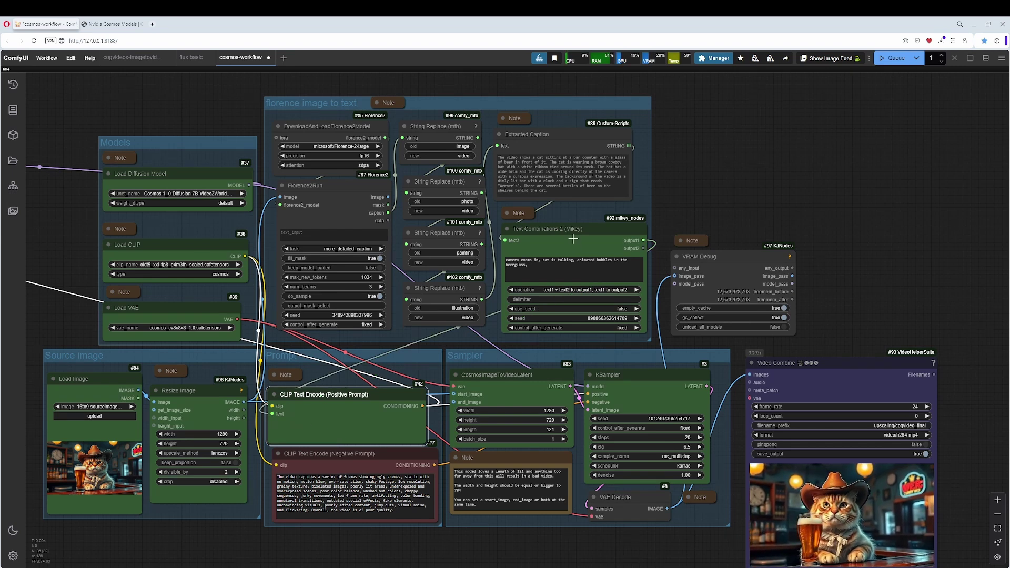
left_click(559, 247)
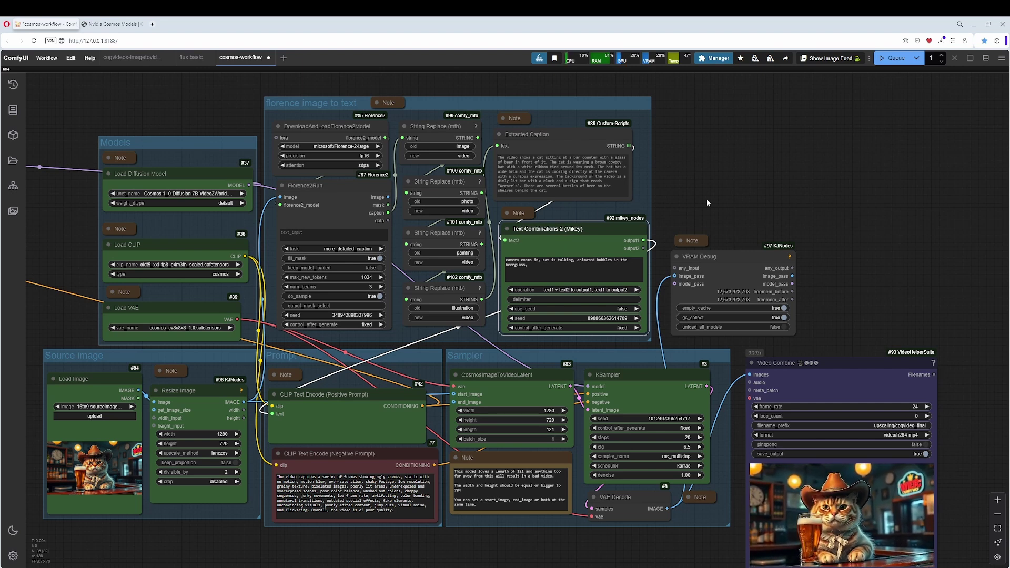
left_click_drag(706, 198, 582, 262)
left_click_drag(457, 291, 434, 47)
left_click_drag(595, 141, 595, 250)
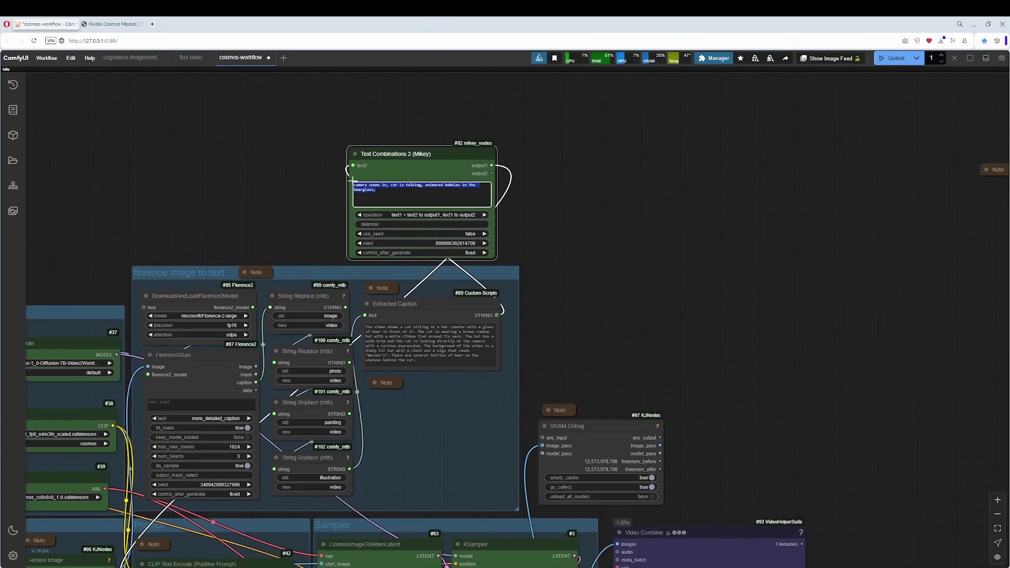
Step: Highlight the Extracted Caption and Text Combinations 2 prompt texts, moving the node to the upper right
left_click(435, 335)
left_click_drag(442, 363, 367, 325)
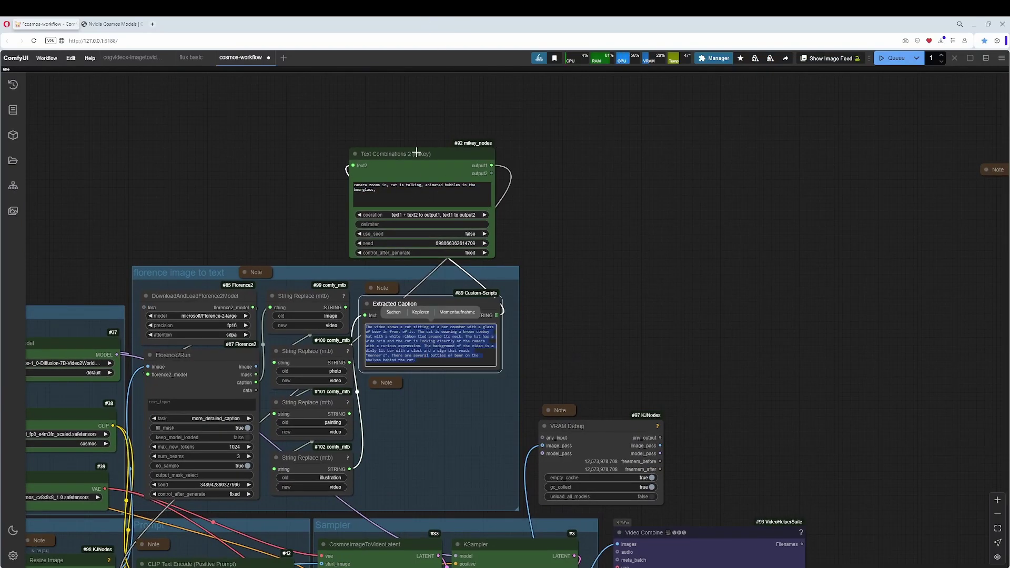
left_click_drag(417, 154, 437, 398)
left_click_drag(545, 328, 707, 112)
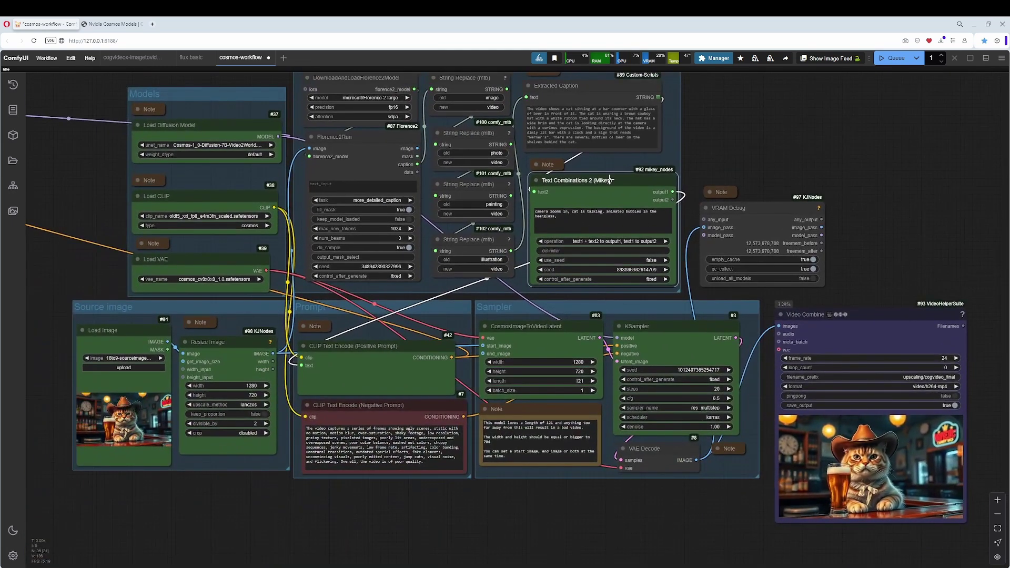
mouse_move(578, 184)
left_mouse_down()
mouse_move(783, 134)
mouse_move(807, 82)
mouse_move(595, 186)
left_mouse_up()
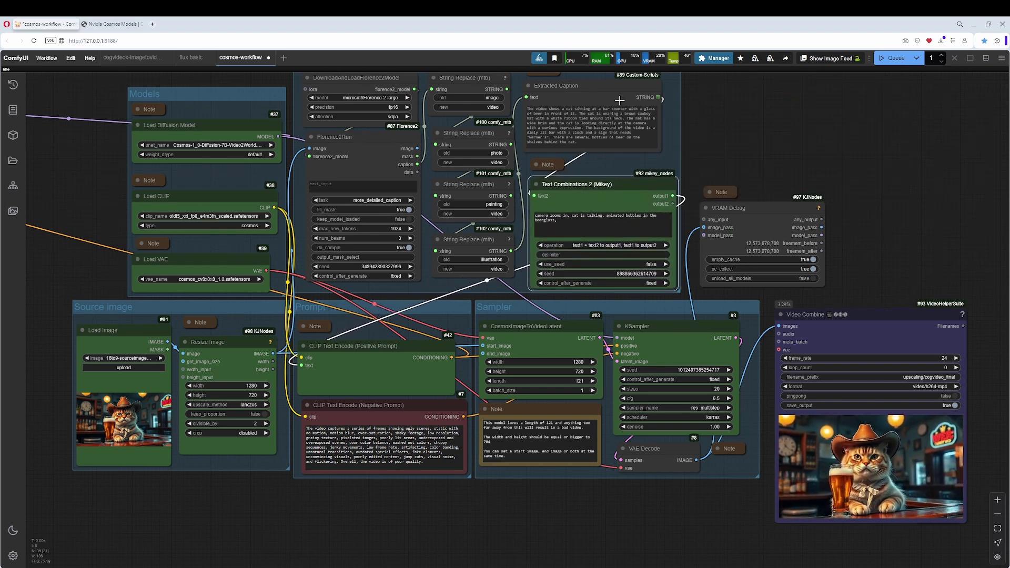
left_click(598, 90)
left_click(595, 192)
left_click(569, 225)
left_click_drag(570, 225, 519, 214)
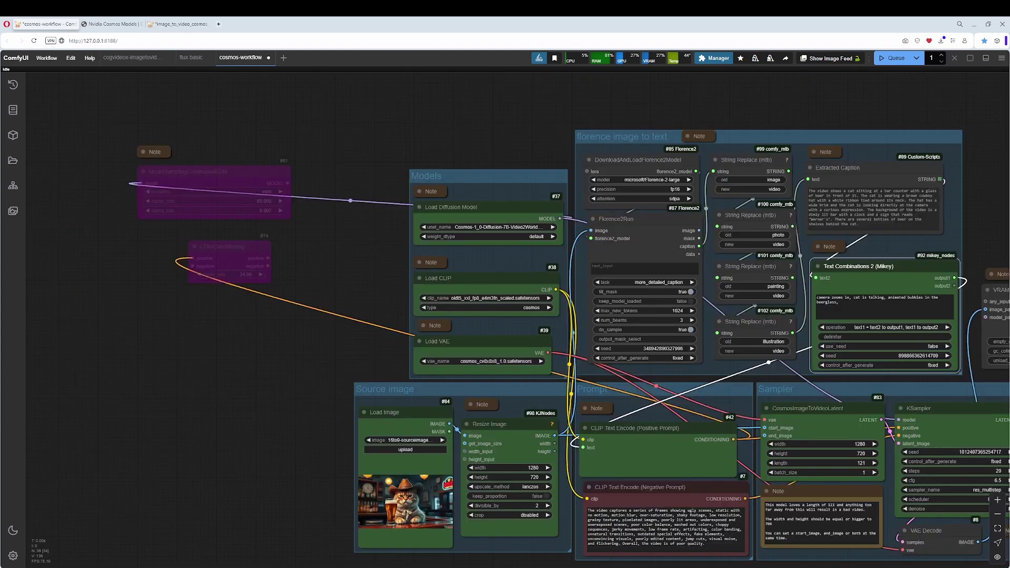
left_click(204, 168)
left_click(230, 245)
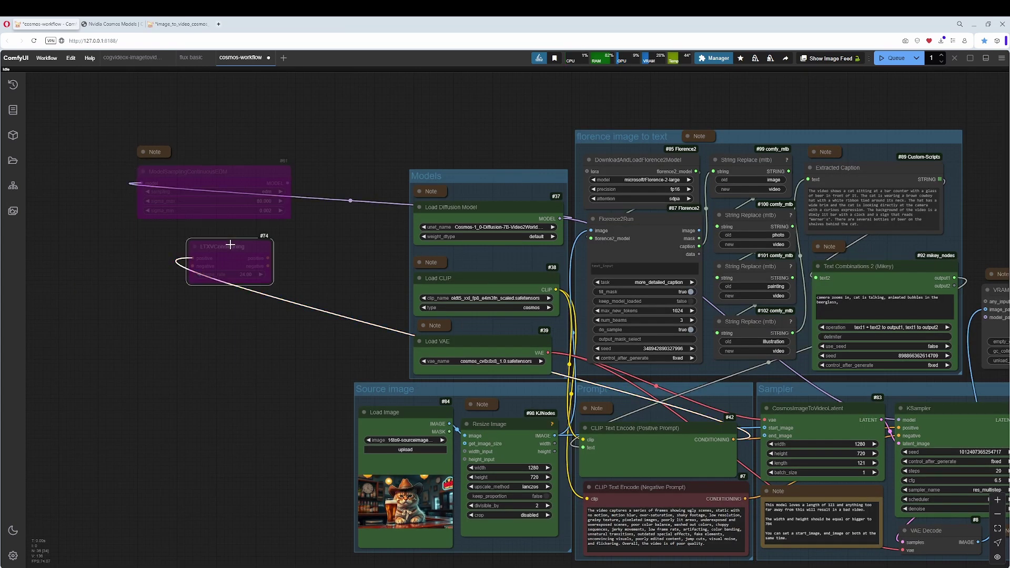
left_click(172, 28)
left_click_drag(513, 350, 507, 432)
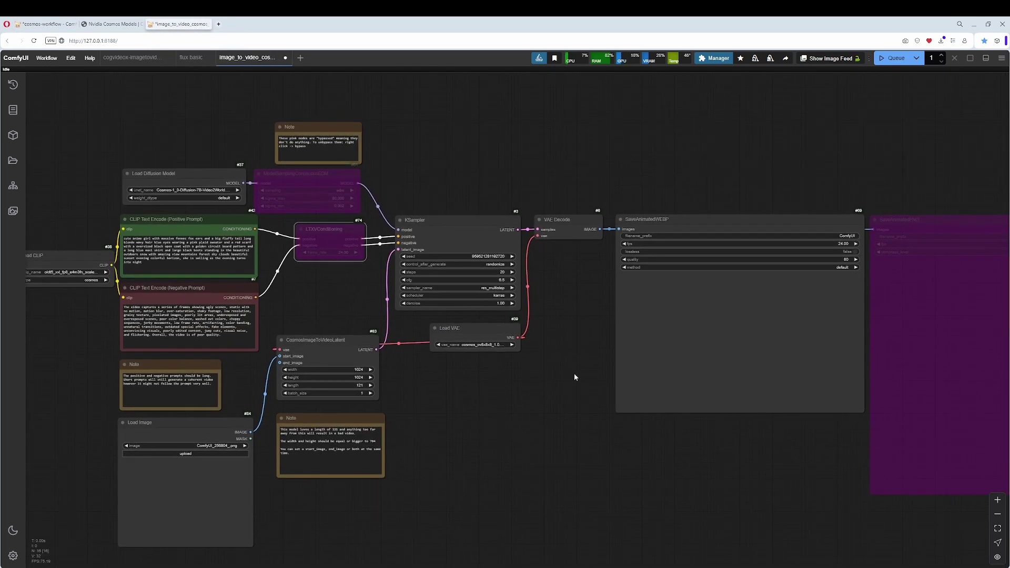
scroll(506, 419, "up", 5)
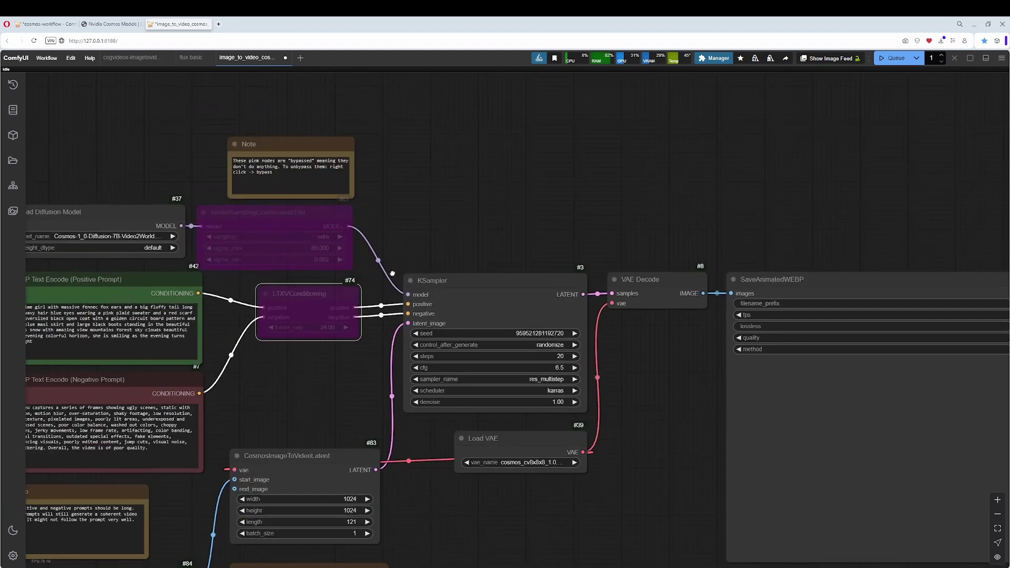
left_click_drag(392, 273, 386, 304)
left_click_drag(286, 198, 226, 192)
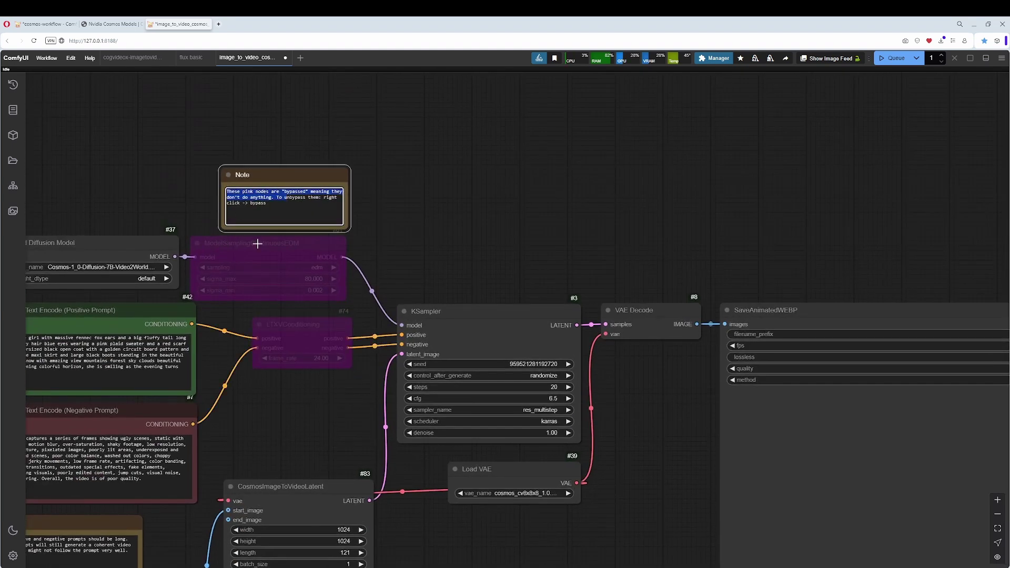
left_click(47, 26)
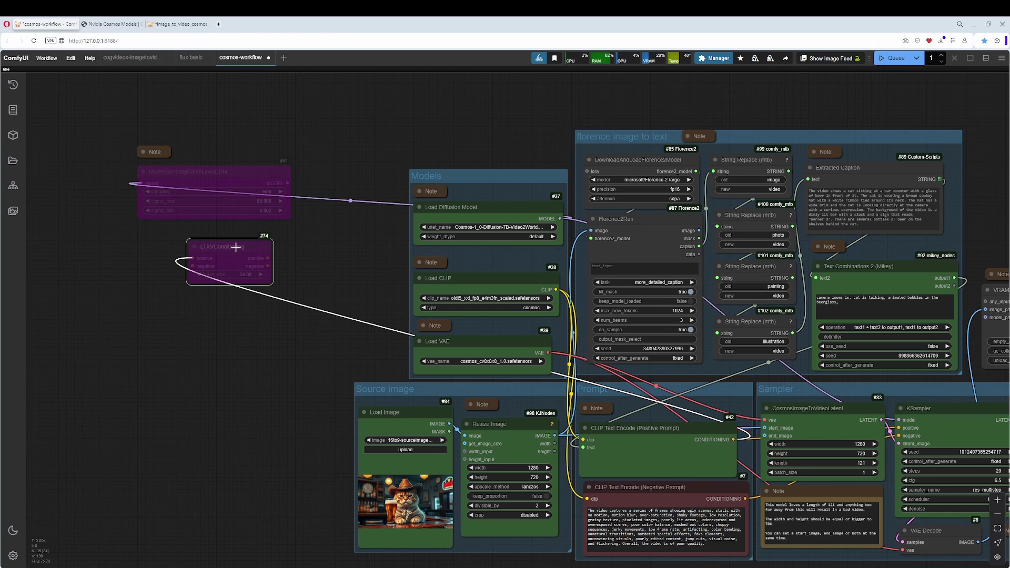
left_click(179, 25)
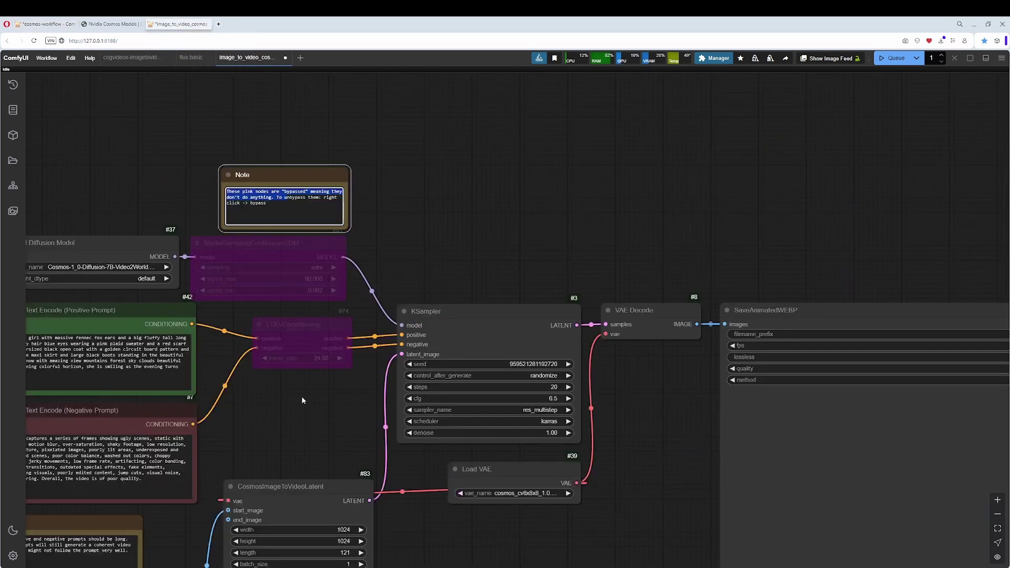
left_click_drag(303, 385, 335, 265)
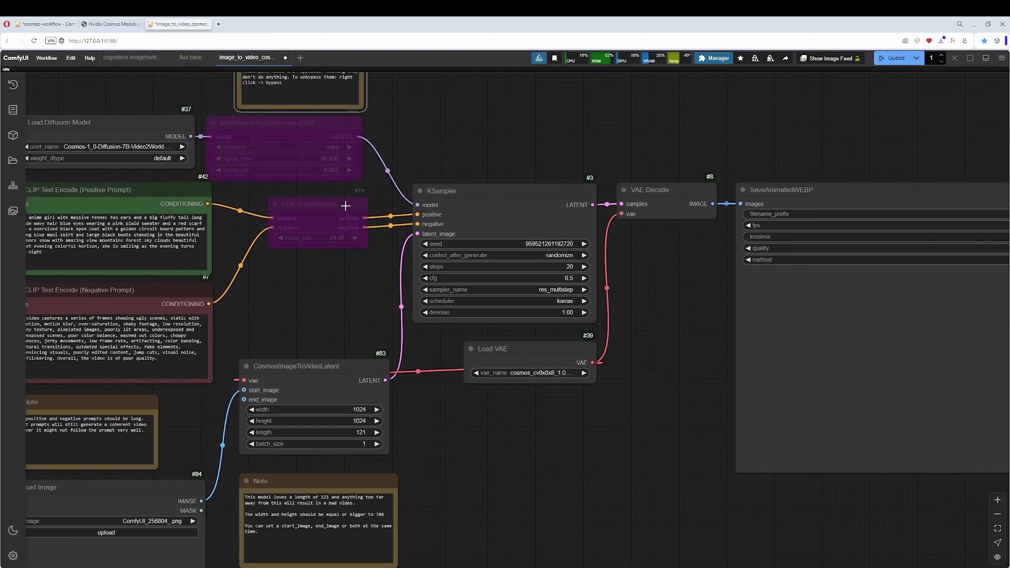
left_click(315, 208)
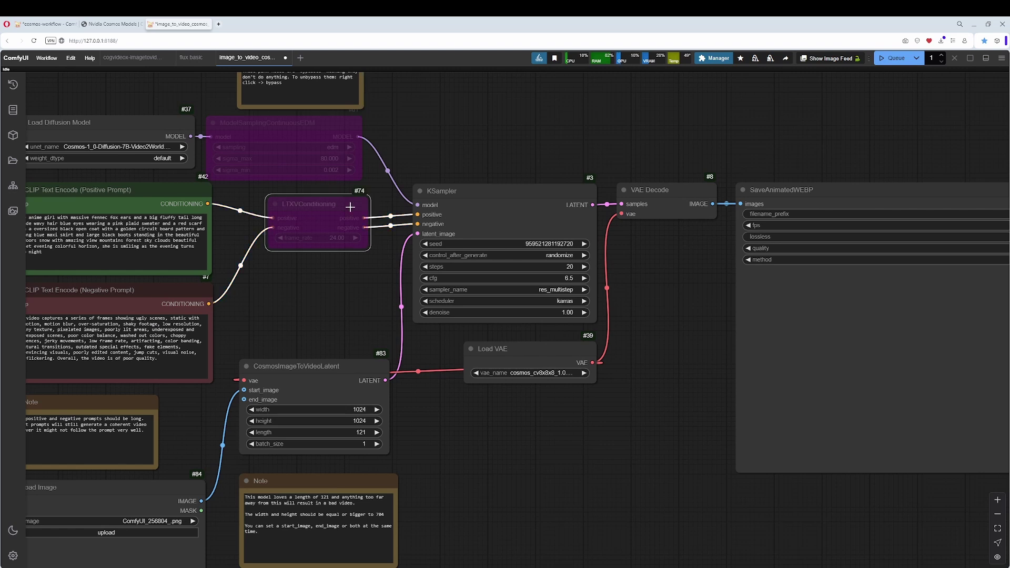
left_click(72, 25)
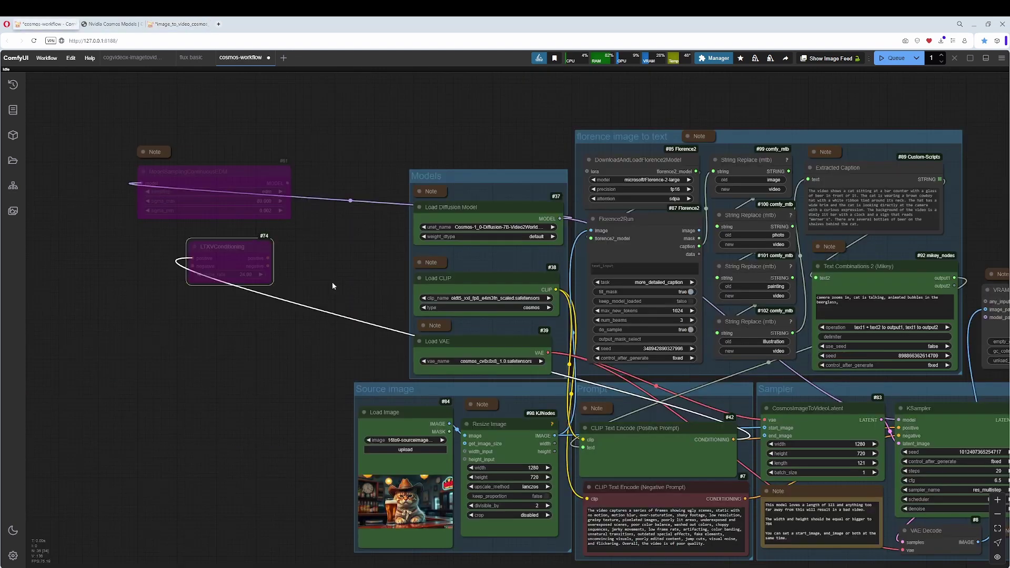
left_click_drag(331, 283, 90, 203)
left_click_drag(725, 549, 636, 567)
left_click_drag(377, 365, 375, 359)
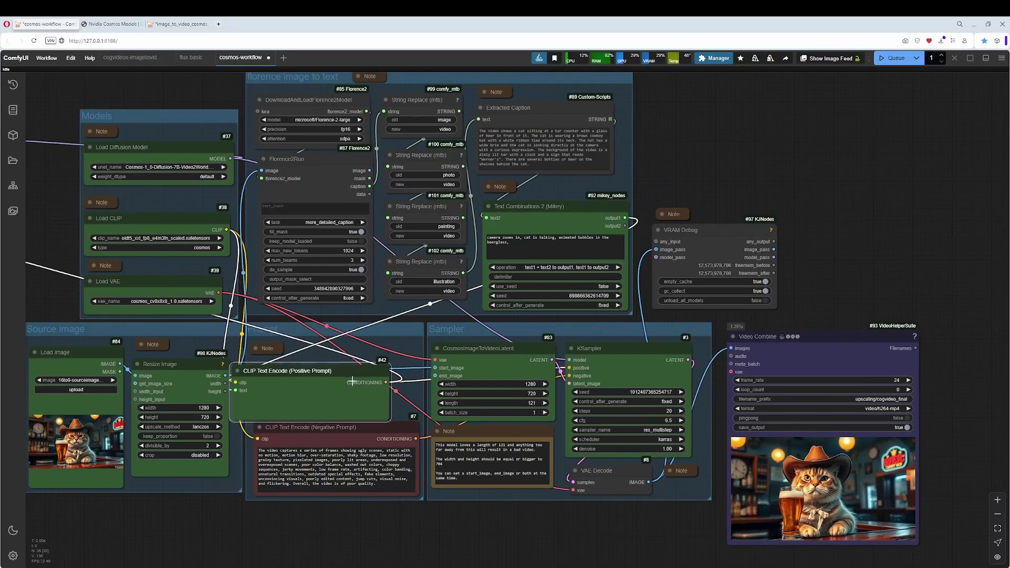
Step: Compare the KSampler in the image-to-video example workflow and nudge the cosmos KSampler right
left_click(179, 24)
left_click(468, 200)
left_click(45, 25)
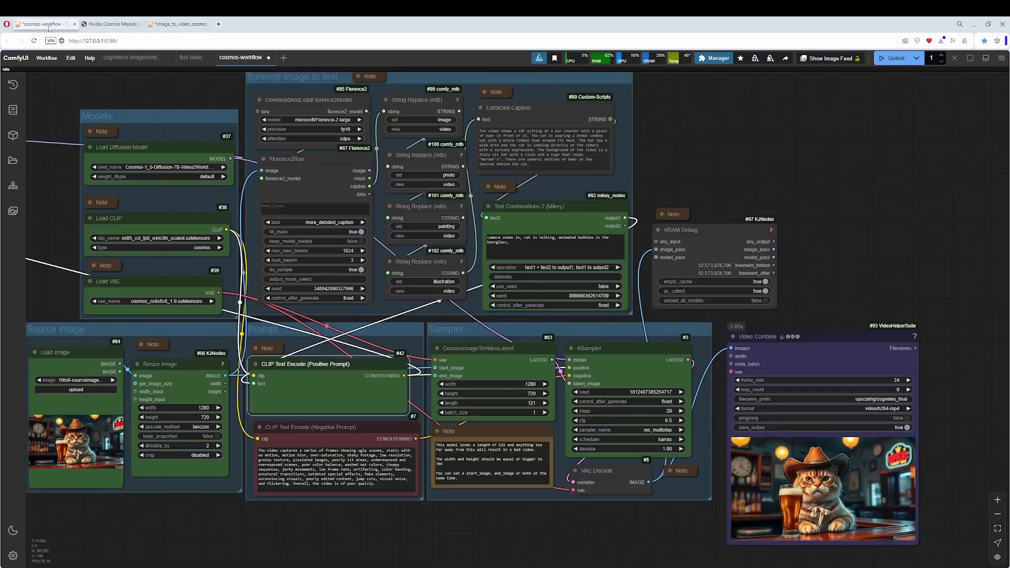
left_click_drag(590, 348, 614, 344)
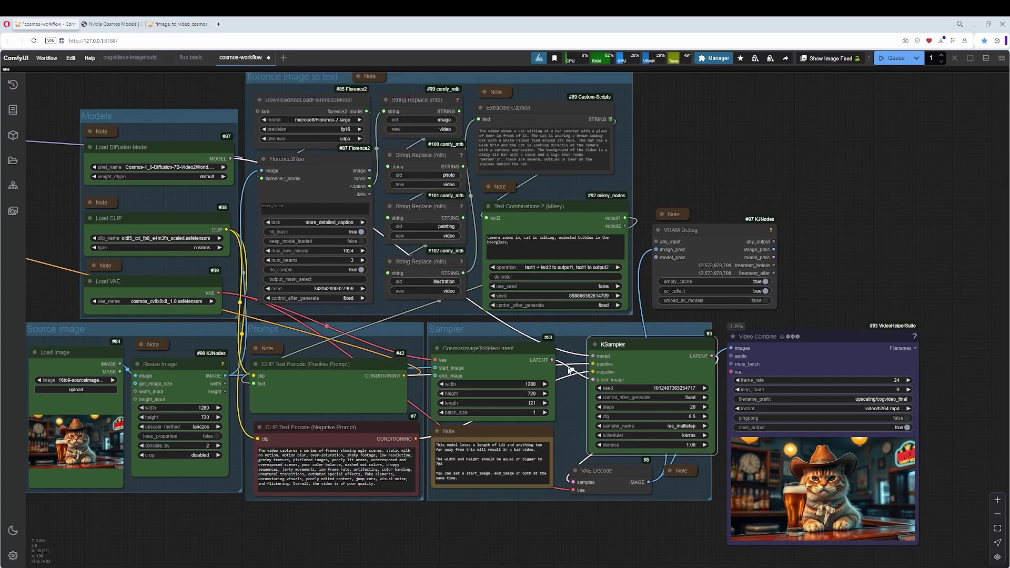
Step: Move the positive and negative prompt encoders down out of the way
left_click_drag(294, 427, 295, 547)
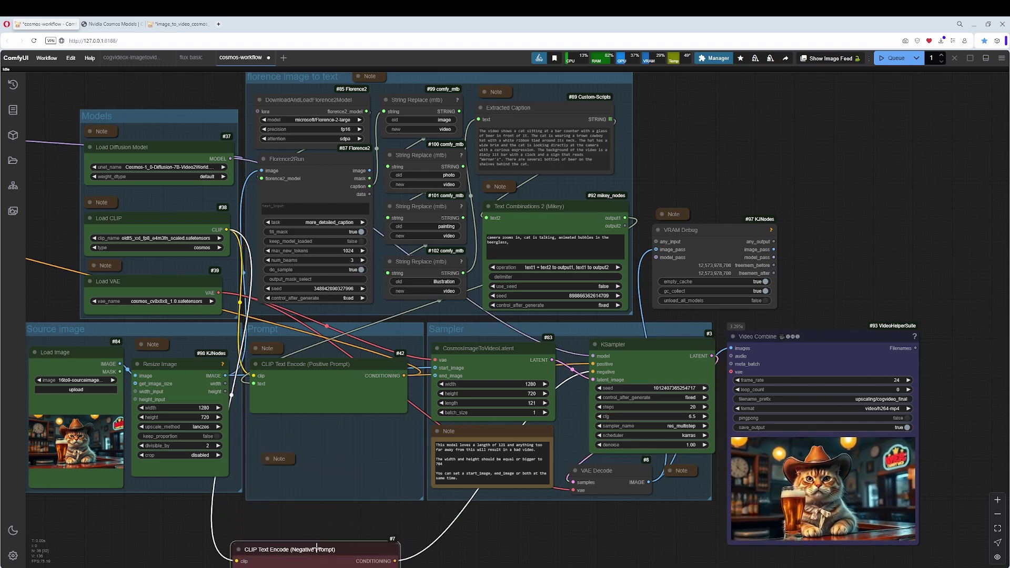
left_click_drag(340, 363, 252, 480)
left_click(236, 321)
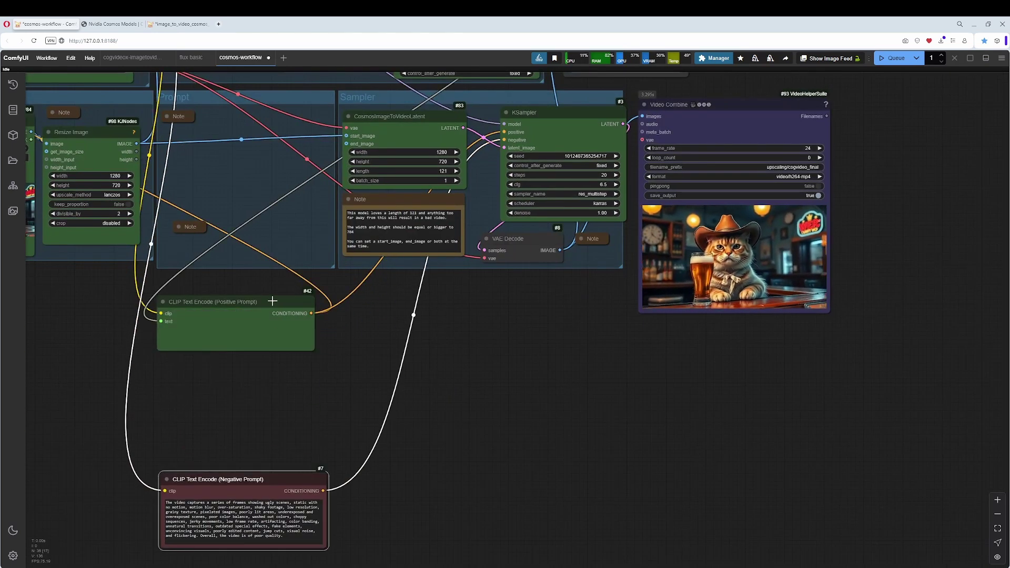
left_click_drag(213, 301, 204, 436)
Step: Delete the bypassed LTXVConditioning node
scroll(453, 410, "up", 1)
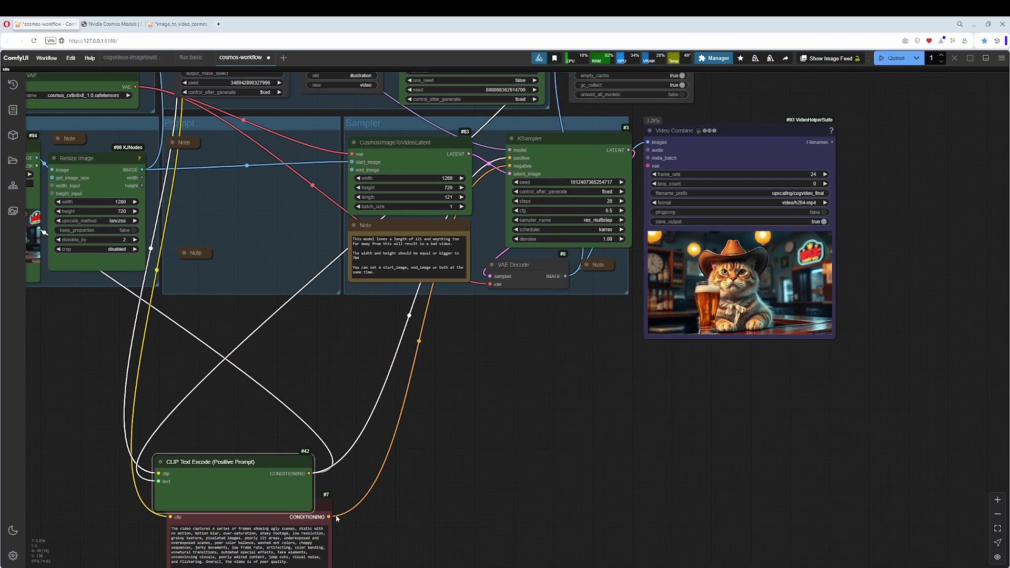
scroll(521, 163, "up", 10)
scroll(521, 163, "left", 10)
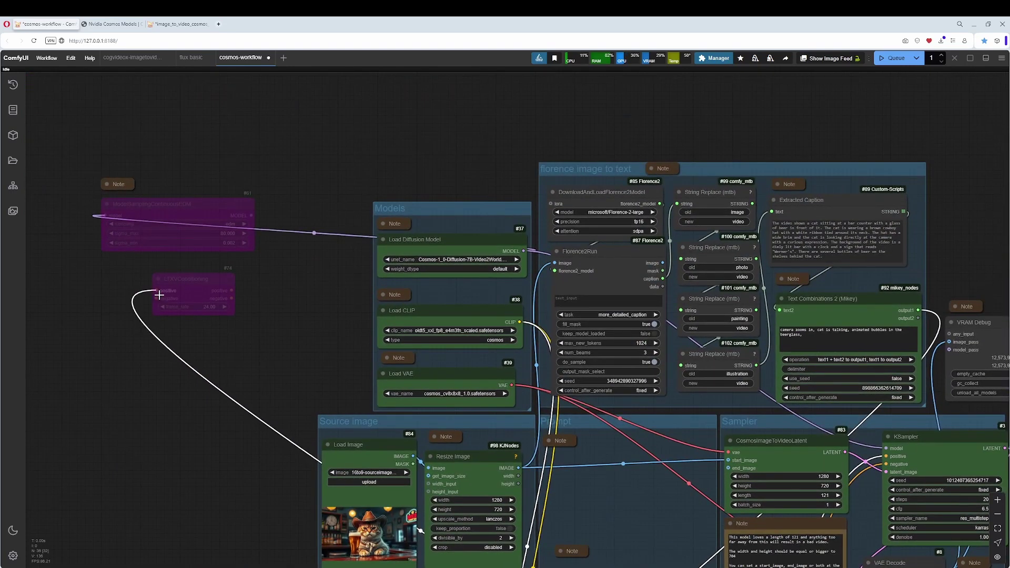
left_click(196, 279)
key("Delete")
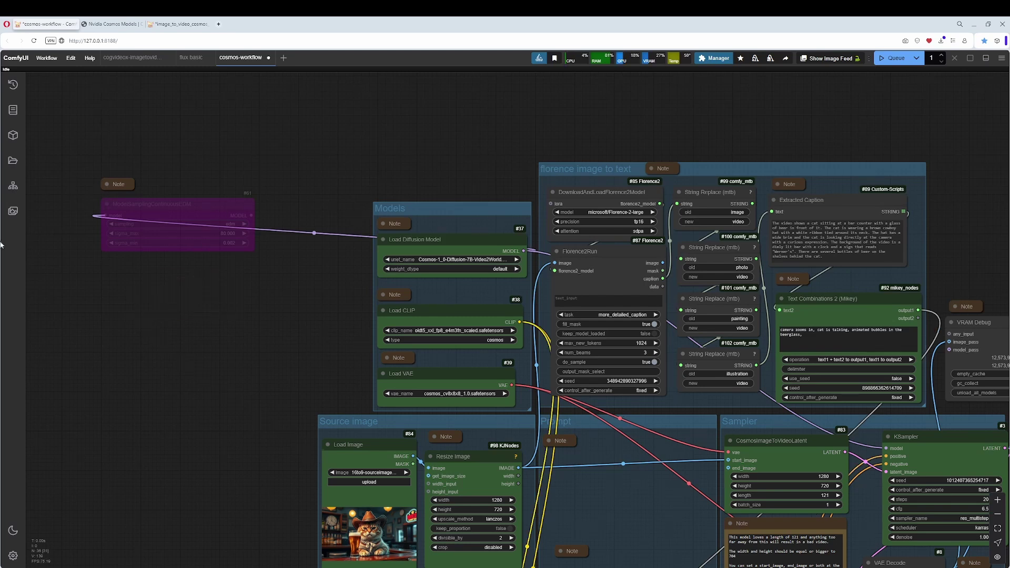
Step: Delete the bypassed ModelSamplingContinuousEDM node and its leftover note
left_click(142, 215)
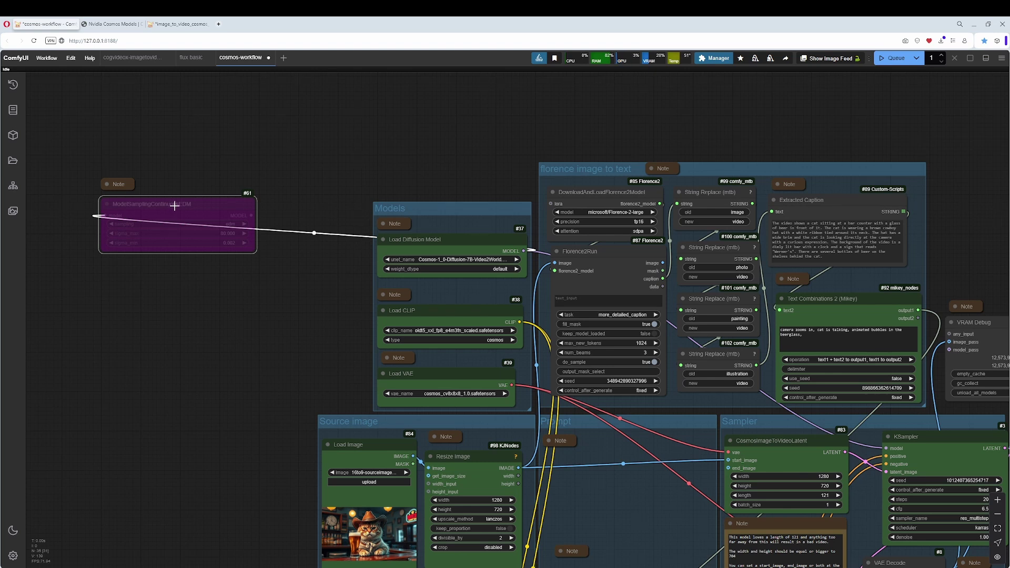
key("Delete")
left_click(125, 183)
key("Delete")
Step: Stack the positive and negative CLIP Text Encode nodes back inside the Prompt group
left_click_drag(273, 364, 4, 115)
left_click_drag(601, 435, 532, 338)
left_click_drag(312, 413, 329, 115)
left_click_drag(311, 454, 312, 221)
left_click_drag(381, 357, 387, 499)
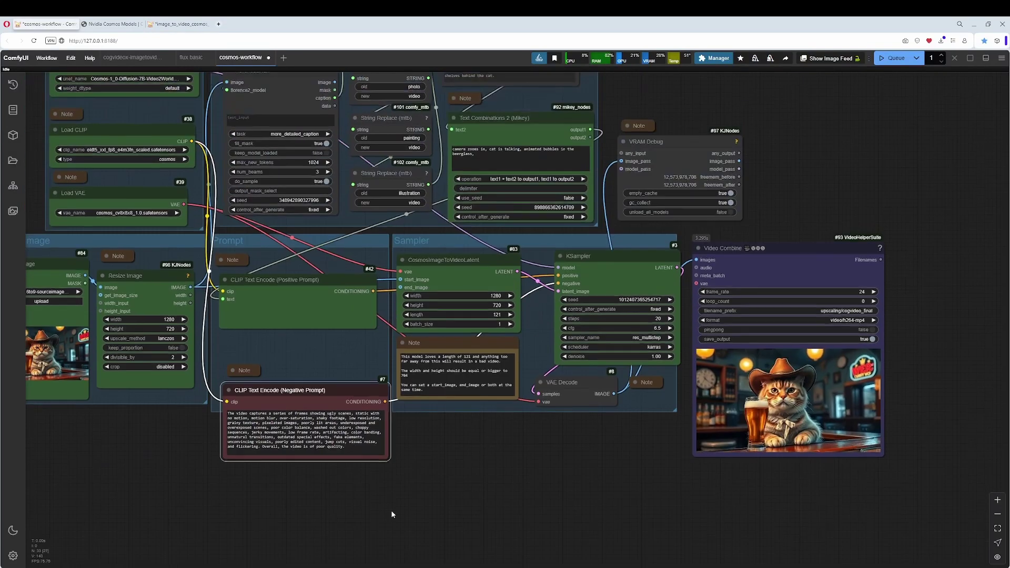
left_click_drag(243, 364, 238, 348)
left_click_drag(295, 395, 291, 368)
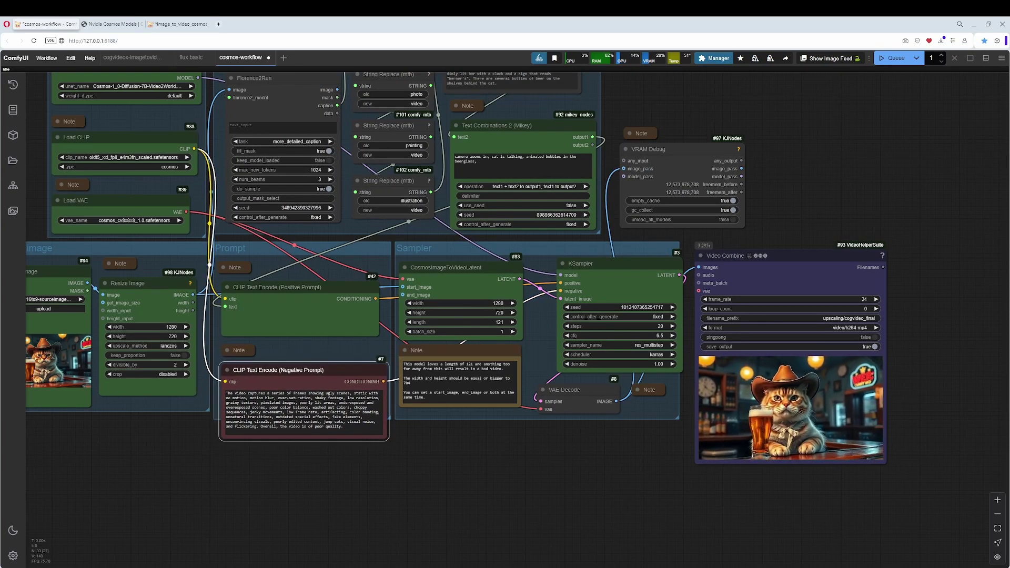
Step: Undo the last encoder move and confirm CosmosImageToVideoLatent's length stays at 121 frames
key("ctrl+z")
left_click(442, 256)
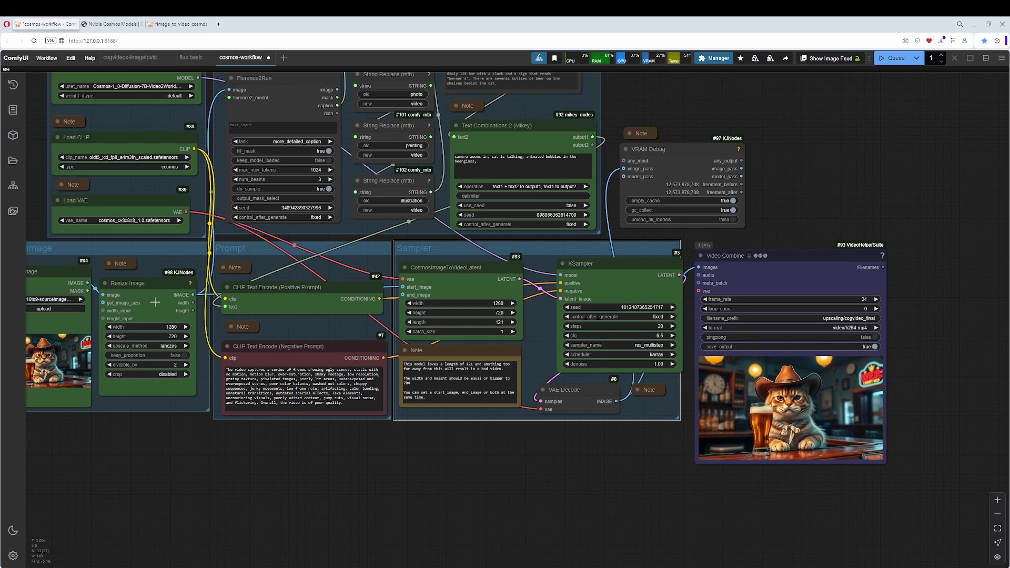
left_click(461, 268)
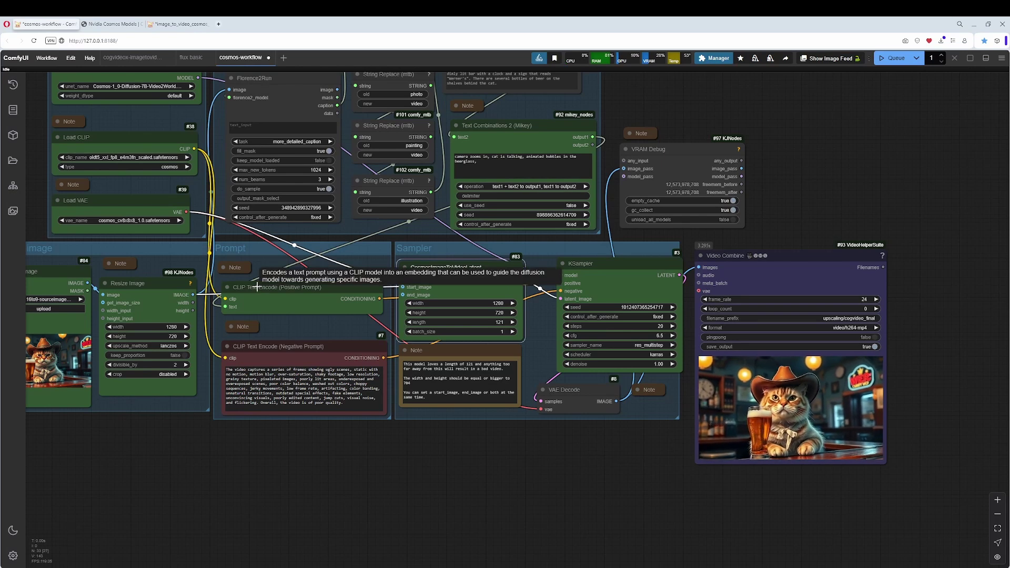
left_click(488, 323)
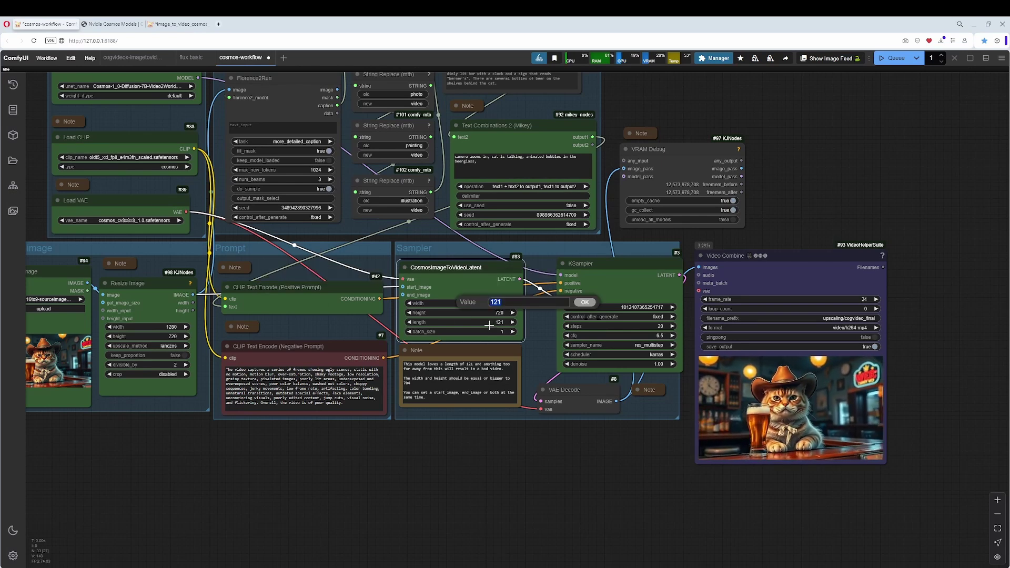
left_click(501, 461)
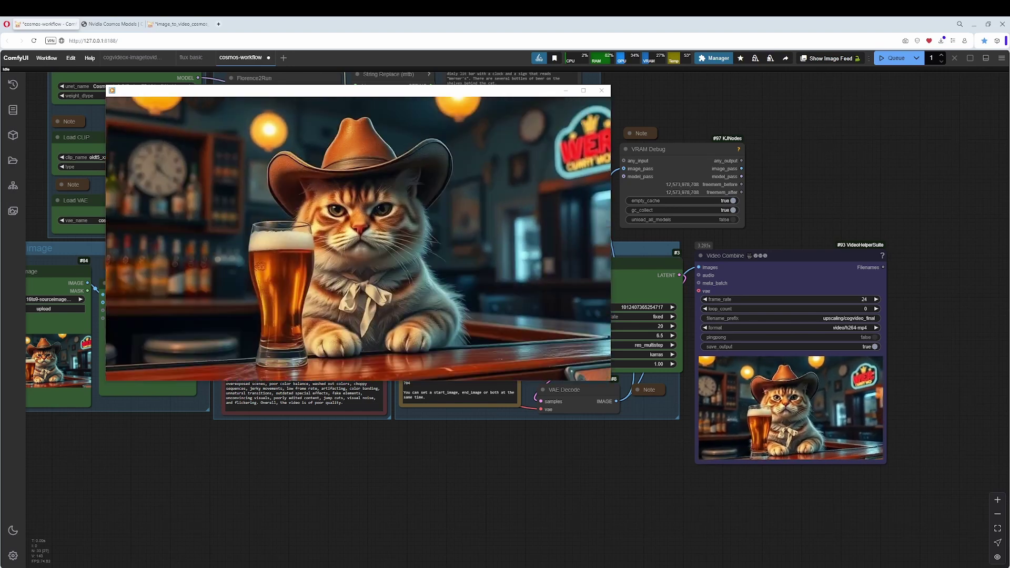
Step: Close the video player and bring up the Supersimple and Upscale workflow with 4x-UltraSharp
mouse_move(461, 220)
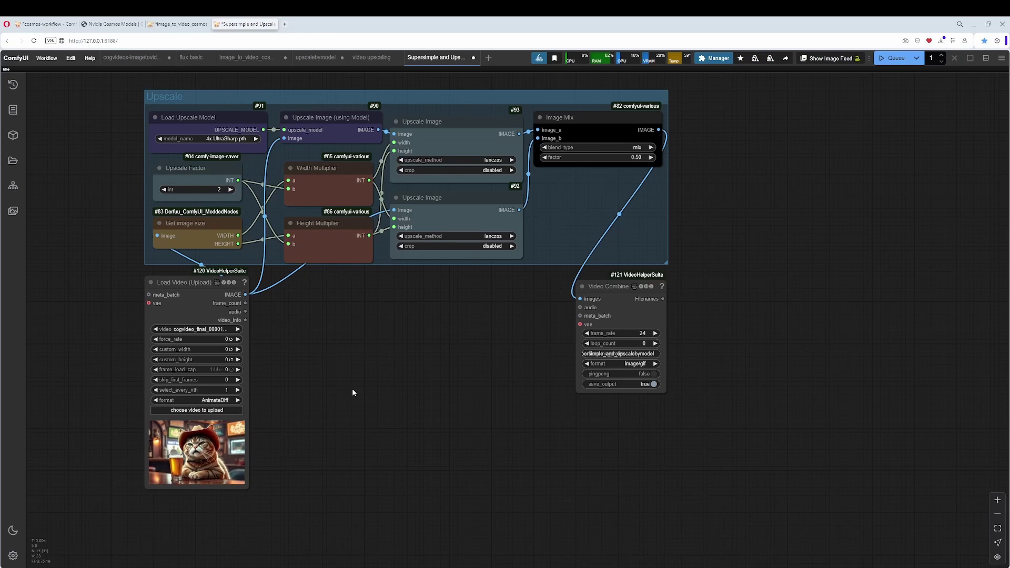
Step: Inspect the Load Upscale Model node, then switch back to cosmos-workflow with Ctrl+1
left_click_drag(283, 230, 295, 245)
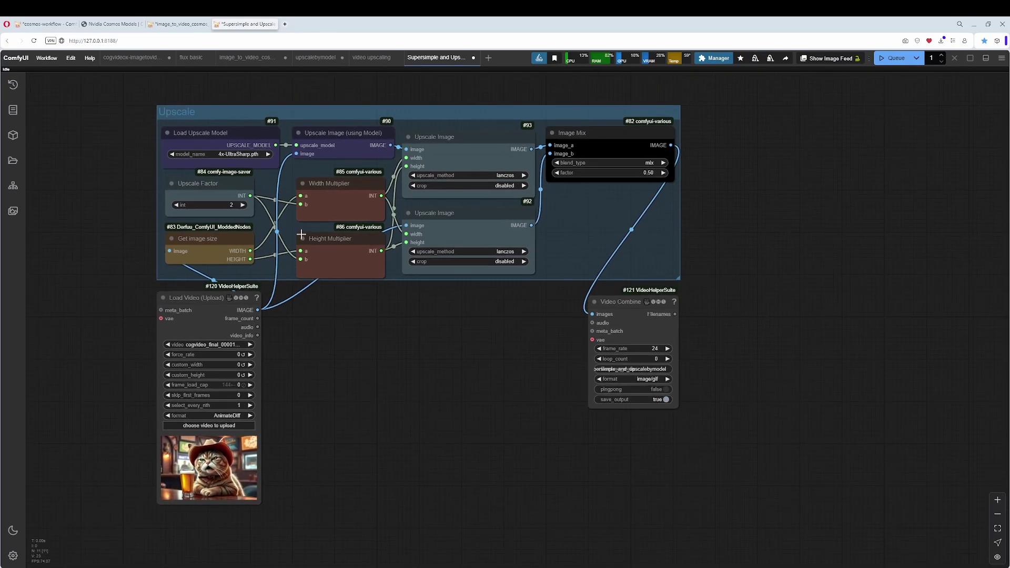
left_click(230, 132)
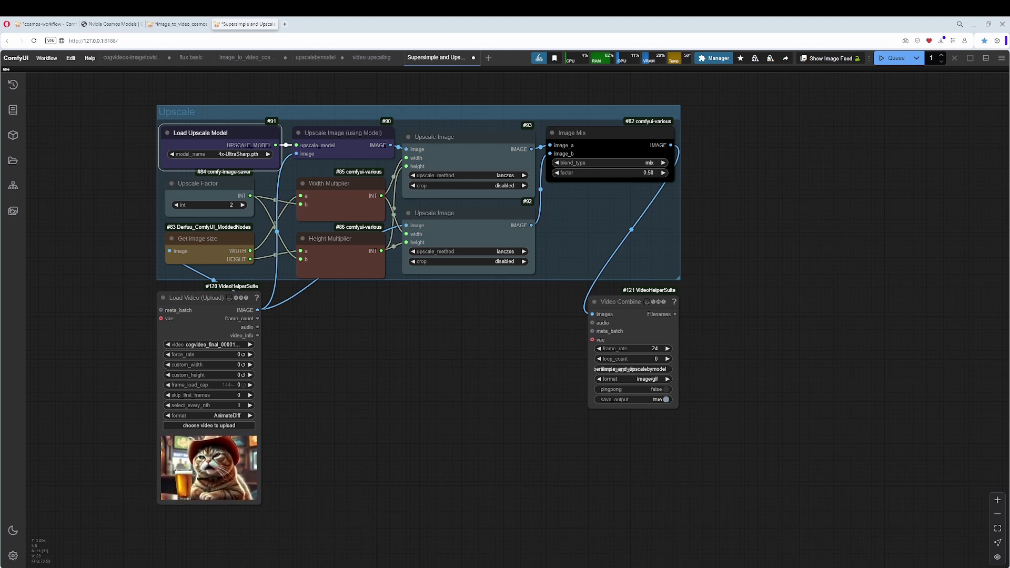
key("ctrl+1")
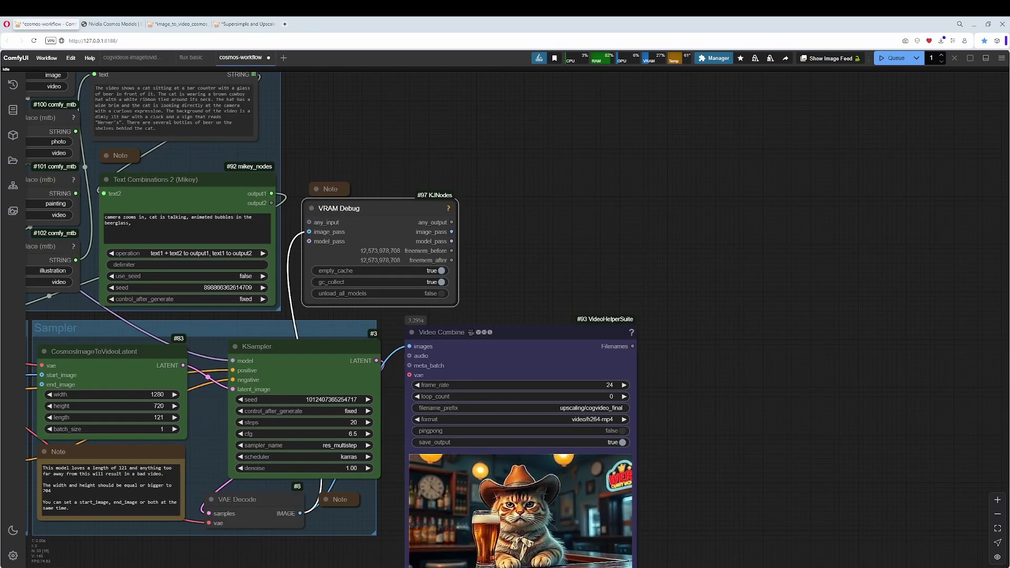
Step: Reposition the Video Combine node and zoom in until its cat video preview fills the canvas
mouse_move(371, 212)
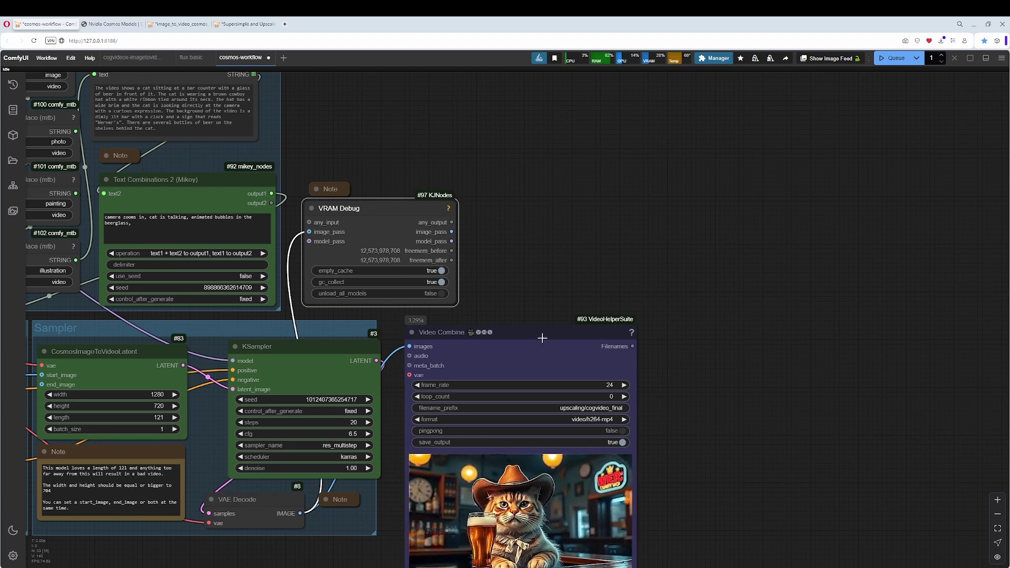
left_click_drag(540, 336, 643, 337)
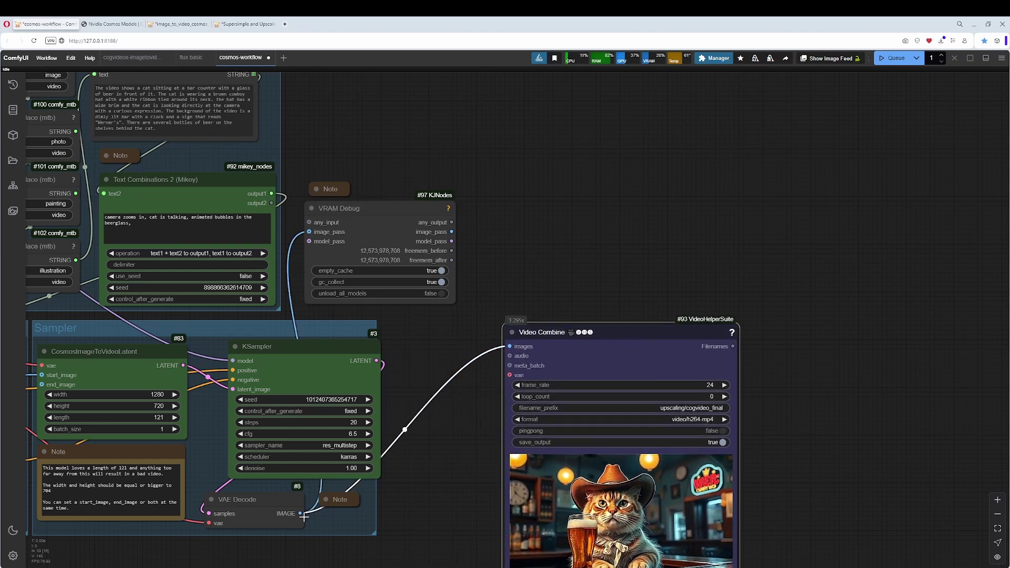
left_click_drag(577, 332, 468, 330)
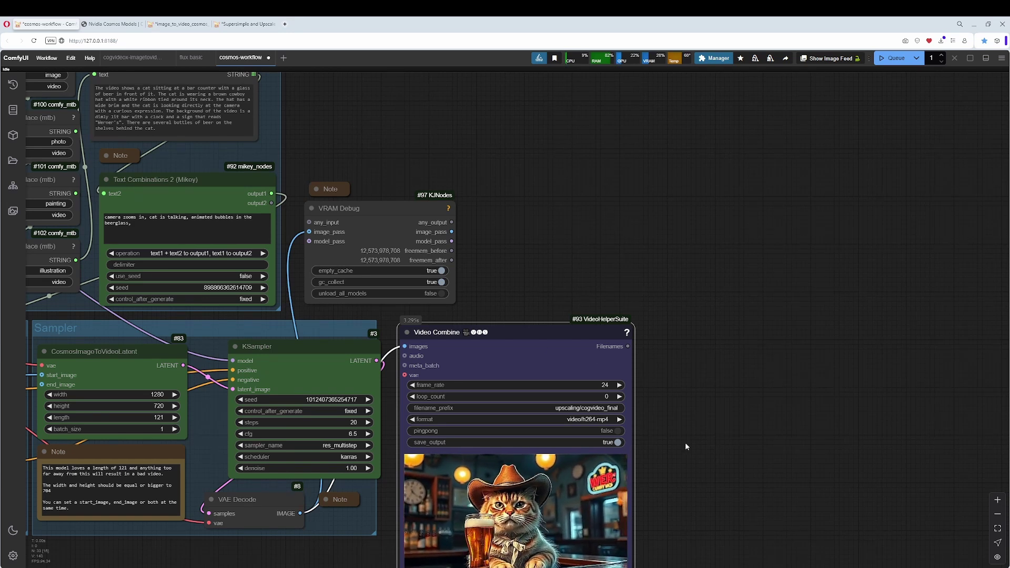
left_click_drag(686, 447, 659, 312)
scroll(659, 316, "up", 5)
left_click_drag(659, 361, 761, 342)
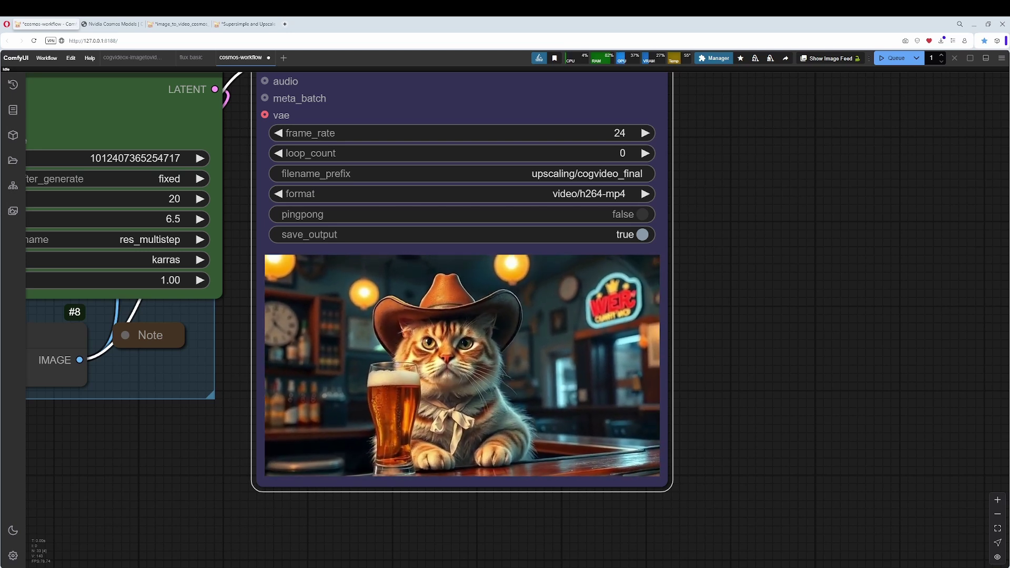
Step: Review the KSampler and Video Combine nodes, then show the console log with 20/20 steps and 3196.90 s
left_click_drag(733, 259, 887, 379)
scroll(403, 298, "down", 2)
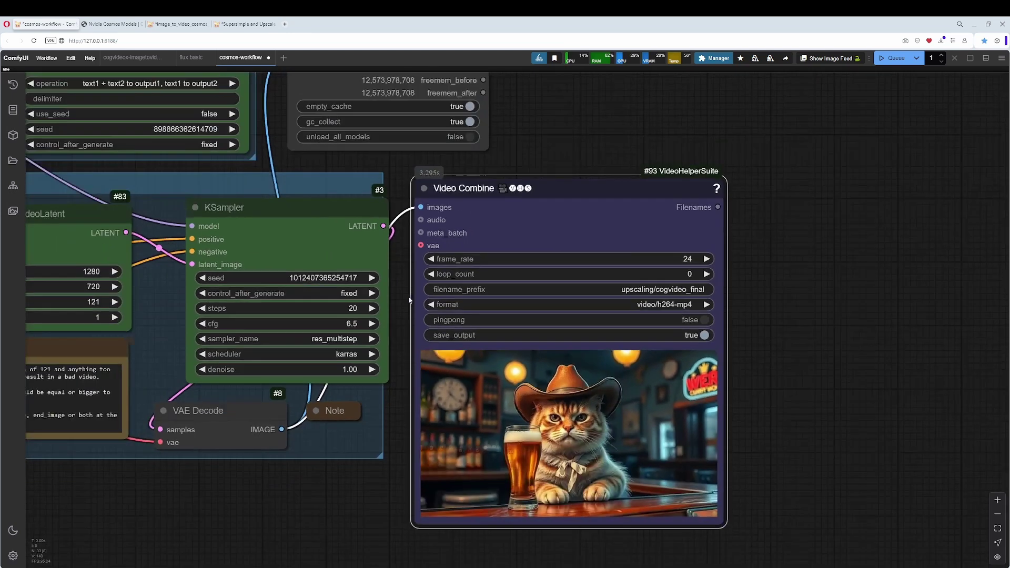
scroll(403, 298, "down", 2)
left_click_drag(403, 298, 437, 398)
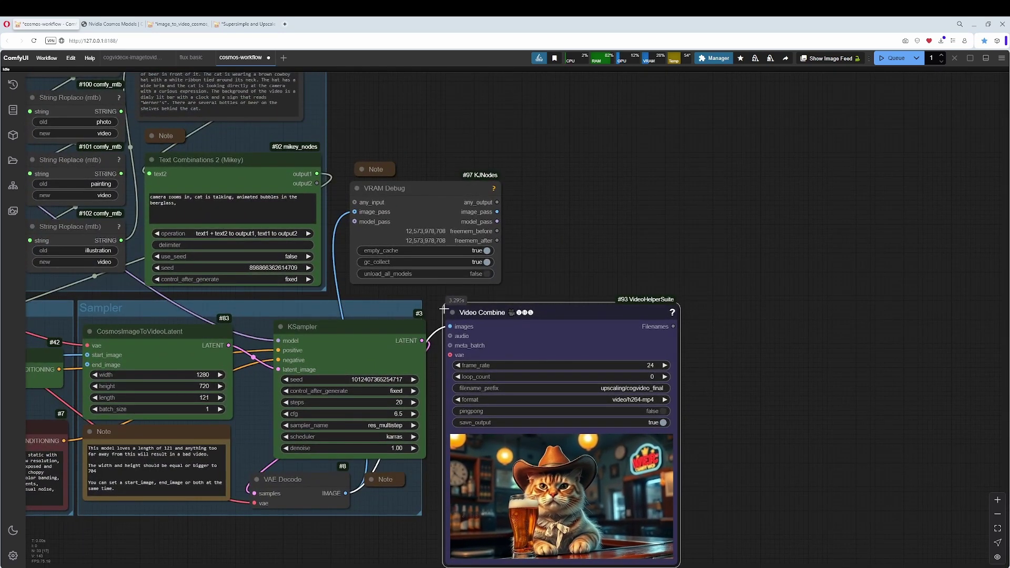
scroll(686, 300, "down", 3)
scroll(668, 316, "up", 3)
left_click_drag(607, 383, 688, 384)
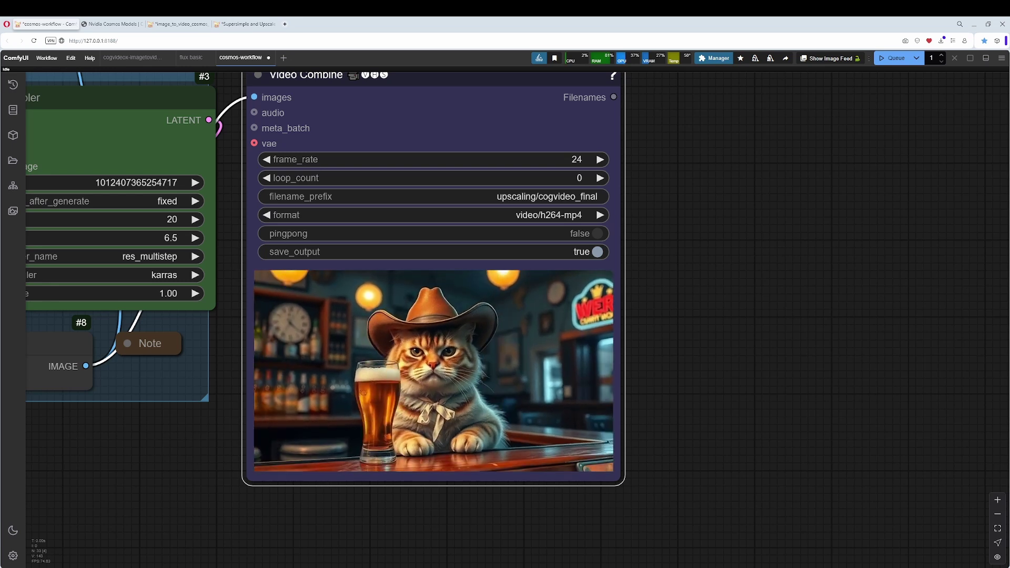
key("alt+Tab")
scroll(155, 384, "up", 7)
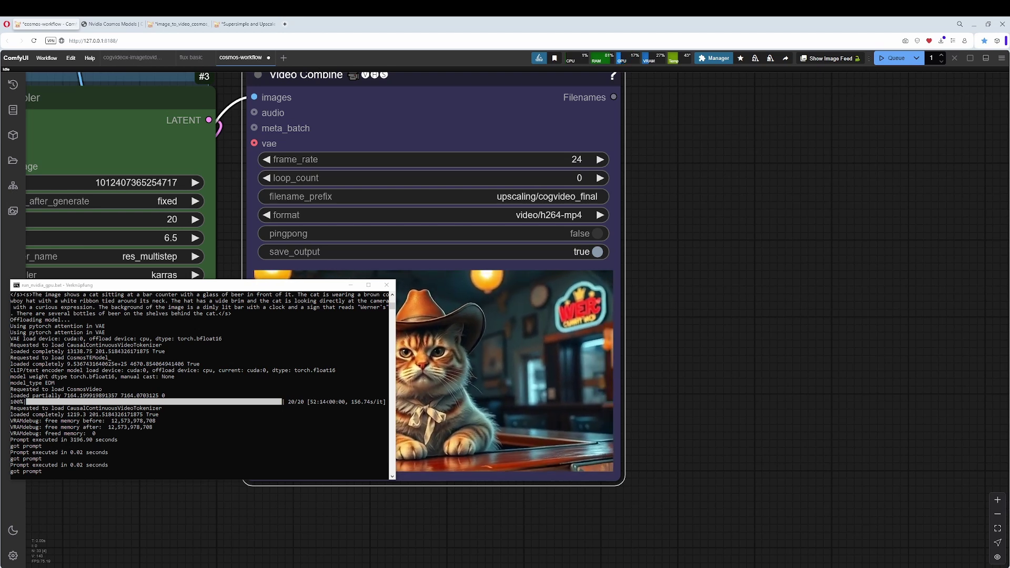
Step: Send the console behind ComfyUI and zoom onto the Video Combine cat clip preview
left_click(744, 455)
left_click_drag(744, 456, 837, 440)
scroll(725, 419, "up", 2)
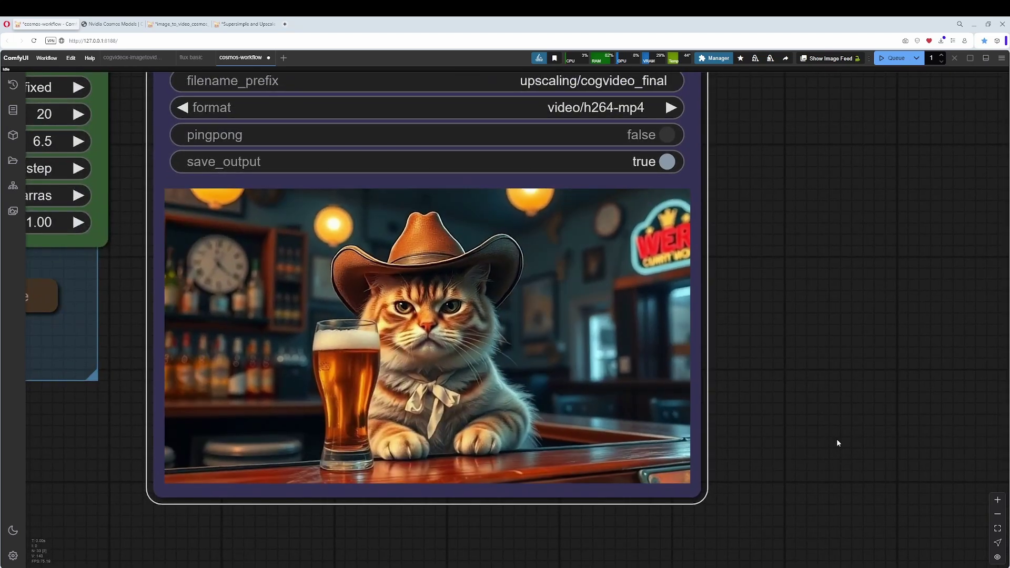